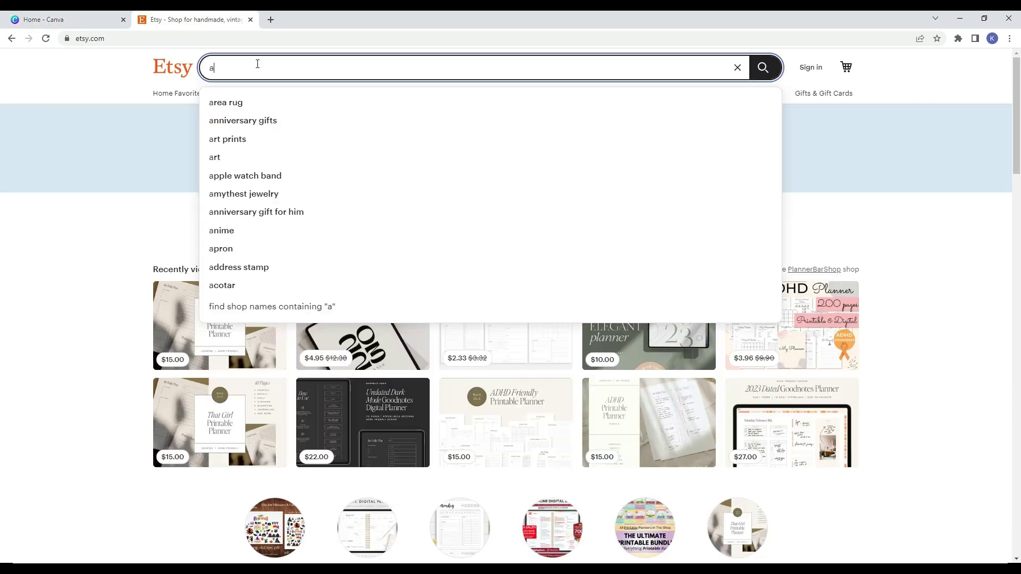
# - Search Etsy for "abstract wall art" and browse the listings for style ideas
pyautogui.write('bstr')
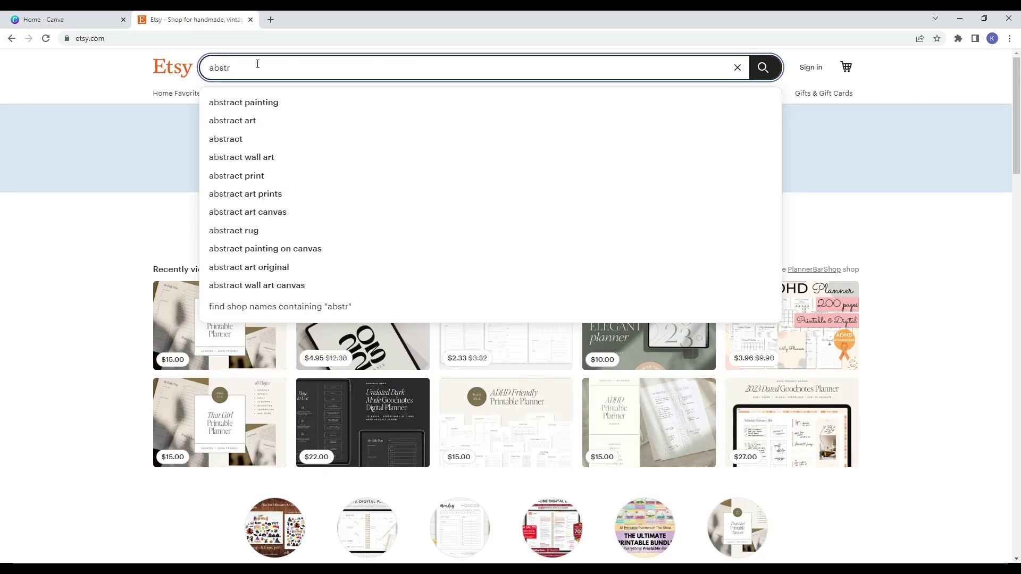
pyautogui.click(236, 157)
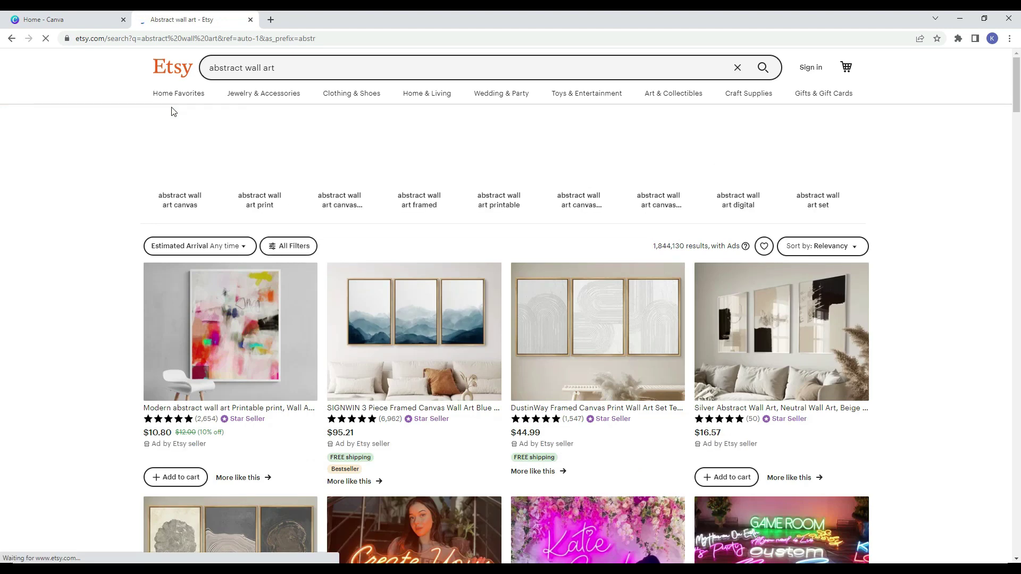
pyautogui.scroll(-1, 109, 255)
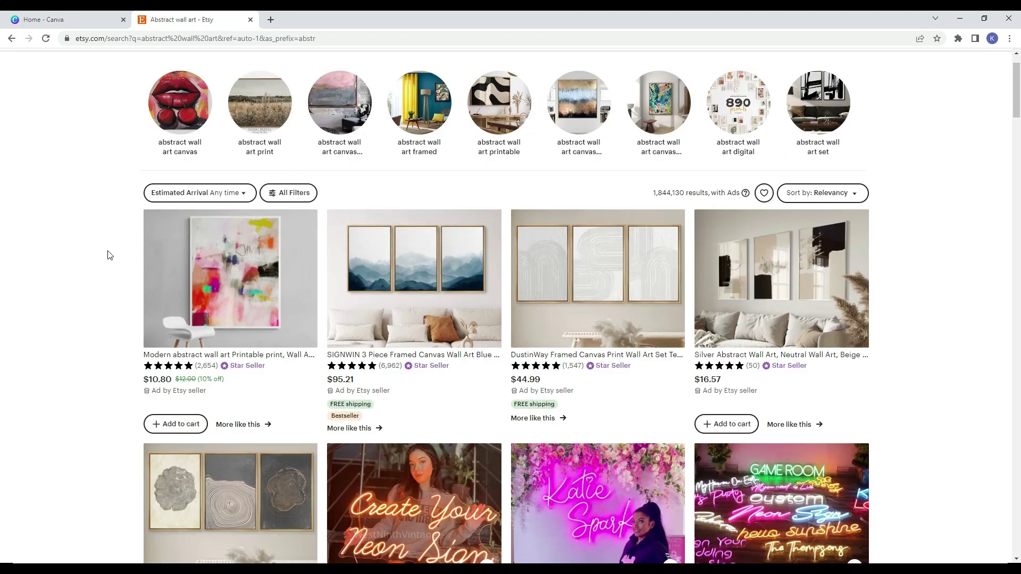
pyautogui.scroll(-8, 109, 255)
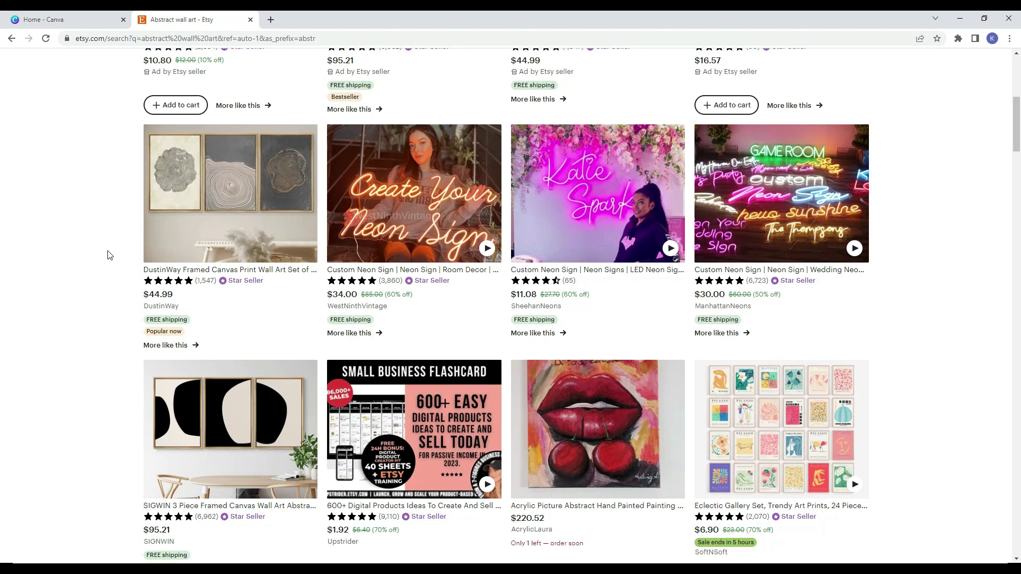
pyautogui.scroll(-3, 109, 255)
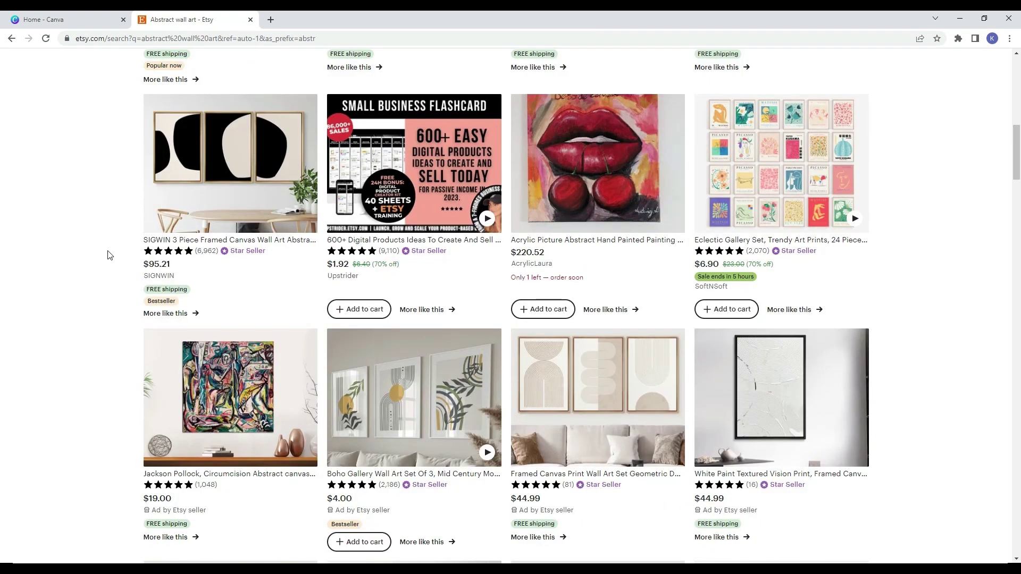
pyautogui.scroll(-1, 109, 255)
pyautogui.scroll(-7, 109, 255)
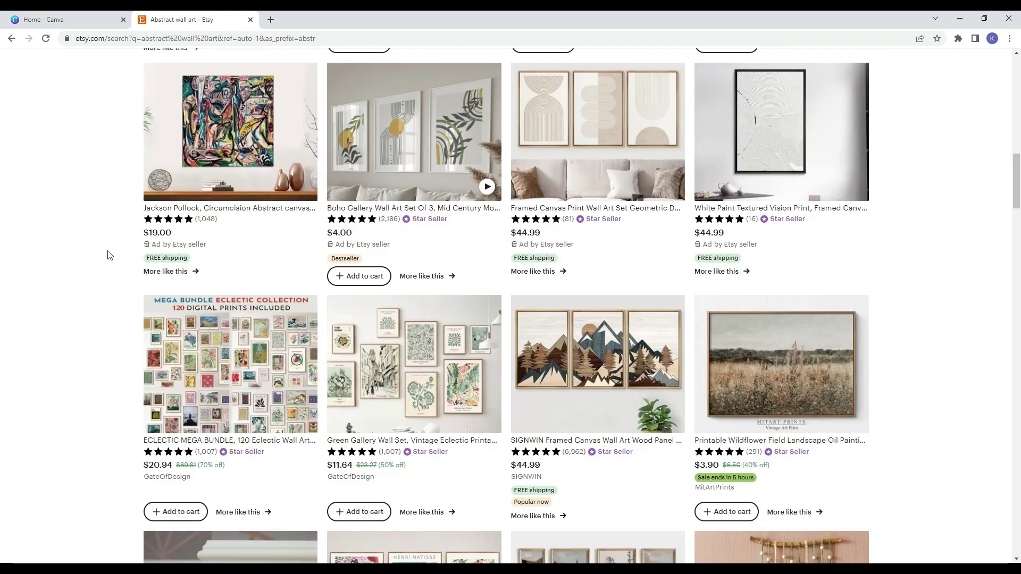
pyautogui.scroll(-2, 109, 255)
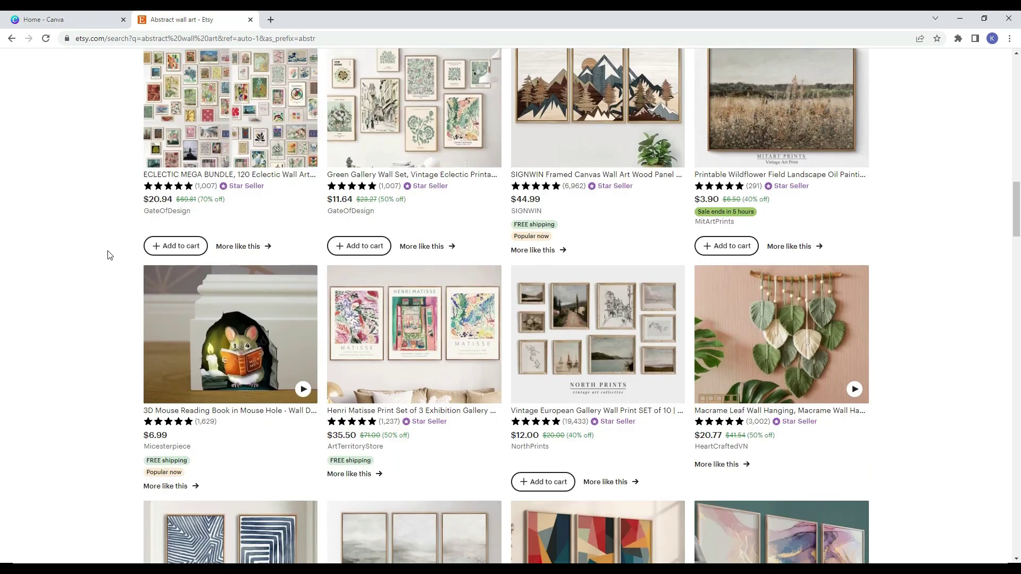
pyautogui.scroll(15, 109, 255)
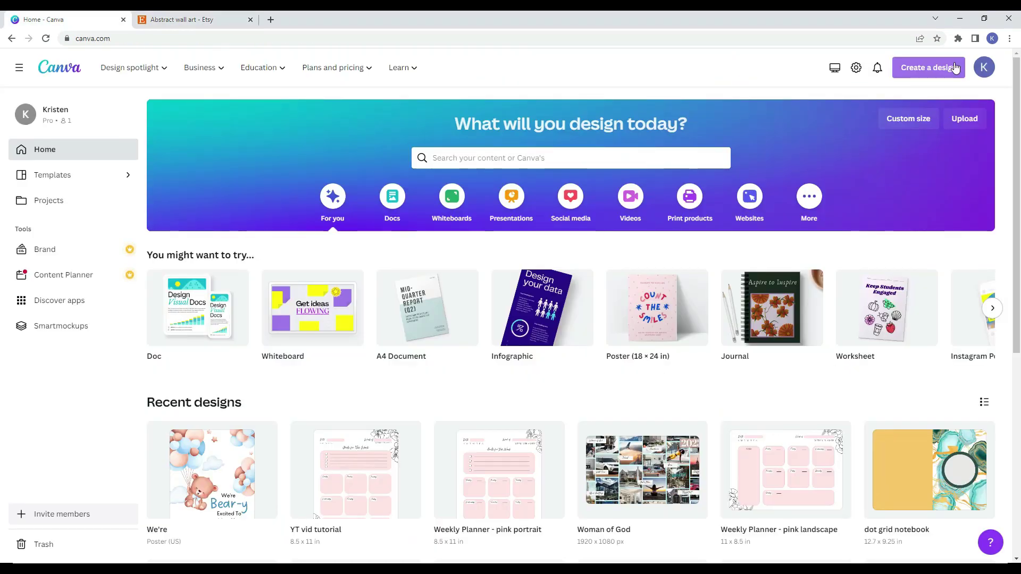
# - Switch to Canva and create a new custom-size design 11 in wide by 14 in high
pyautogui.click(955, 67)
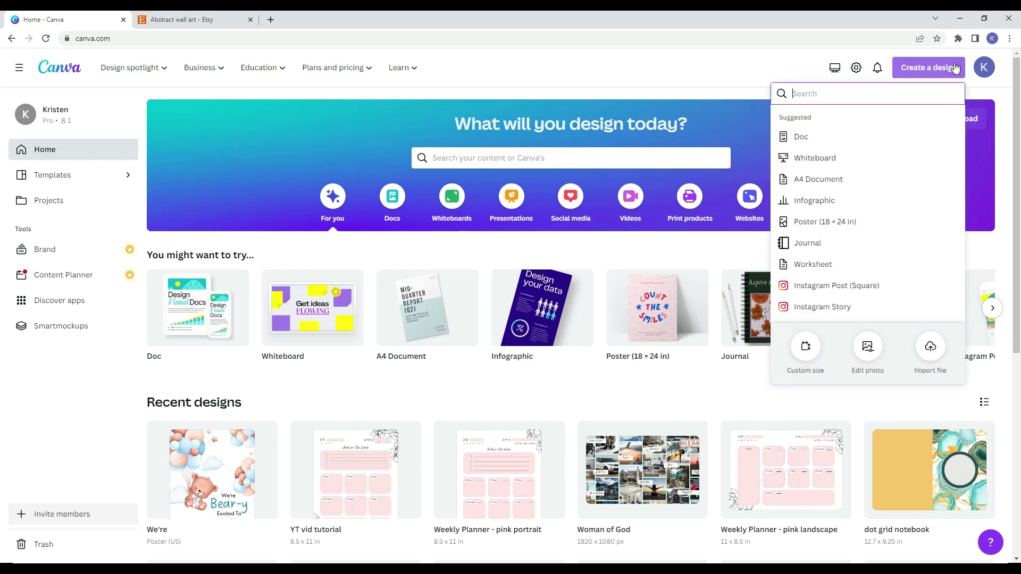
pyautogui.click(805, 349)
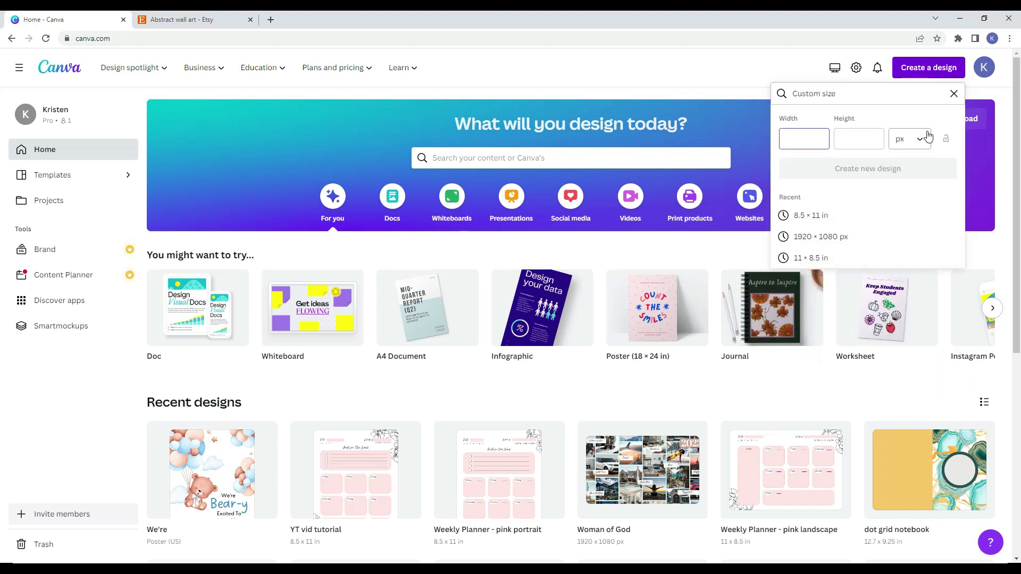
pyautogui.click(924, 145)
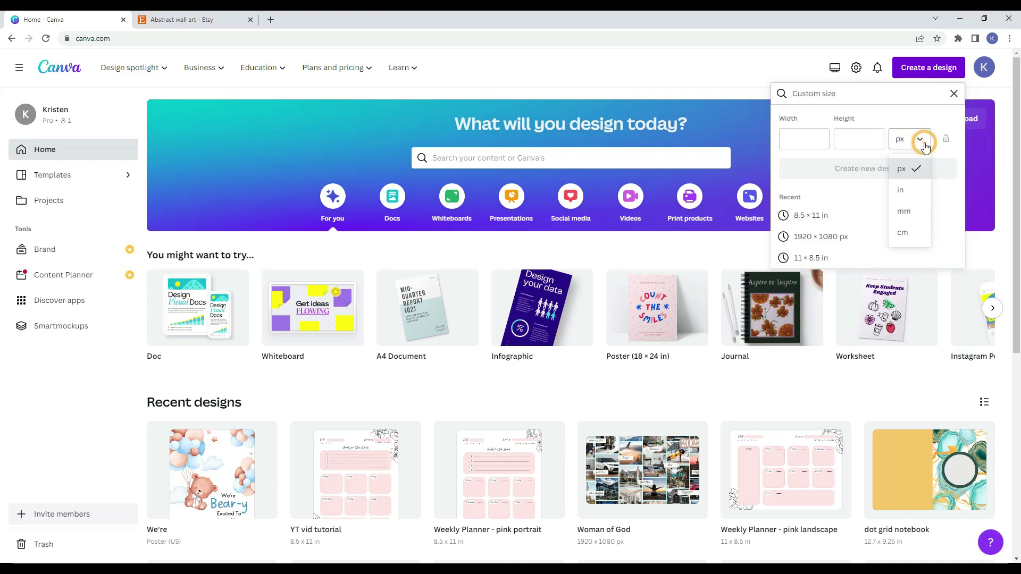
pyautogui.click(913, 197)
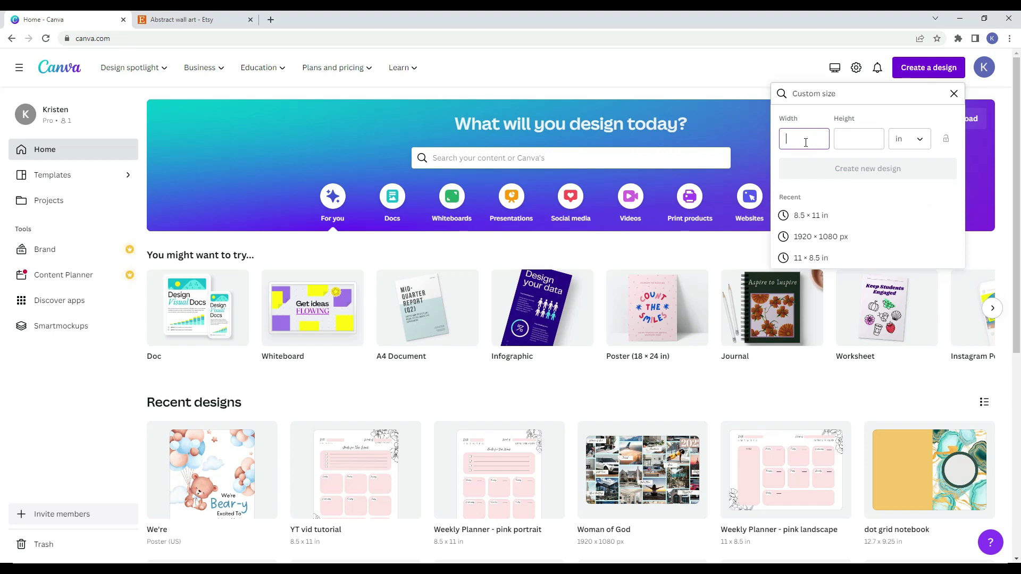
pyautogui.click(845, 139)
pyautogui.write('1')
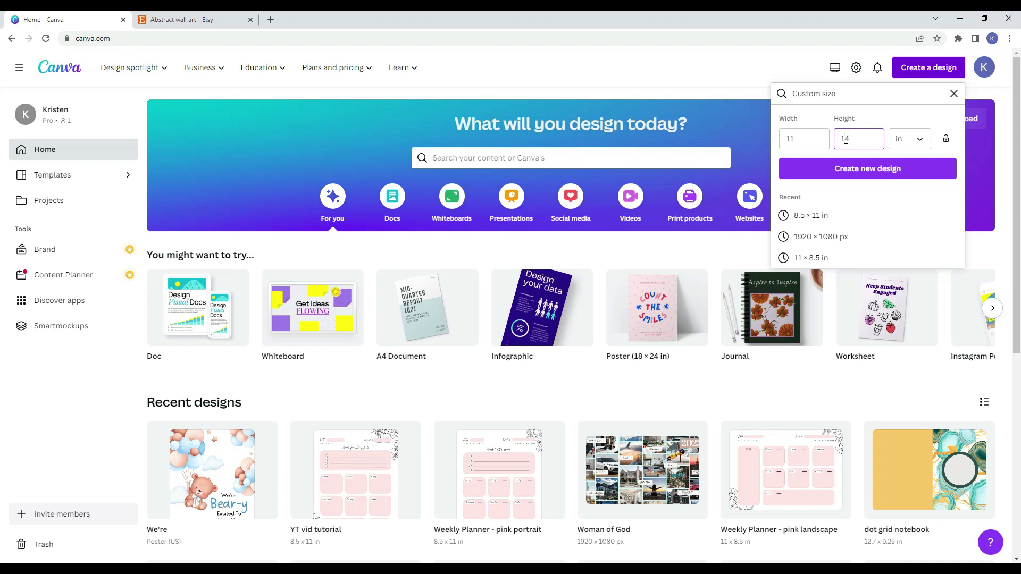
pyautogui.write('4')
pyautogui.press('Return')
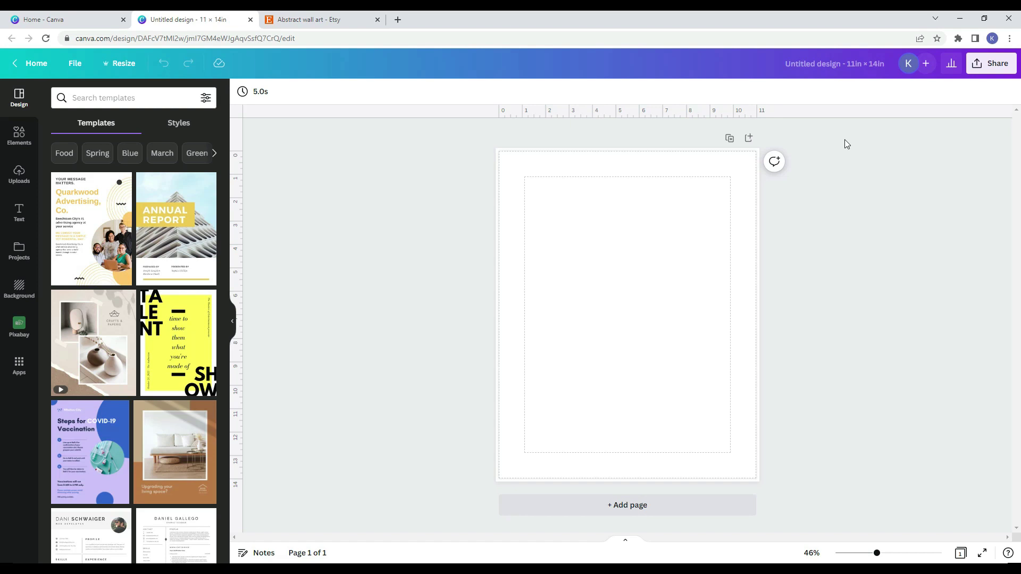
# - Search the design elements for "abstract shapes"
pyautogui.click(18, 144)
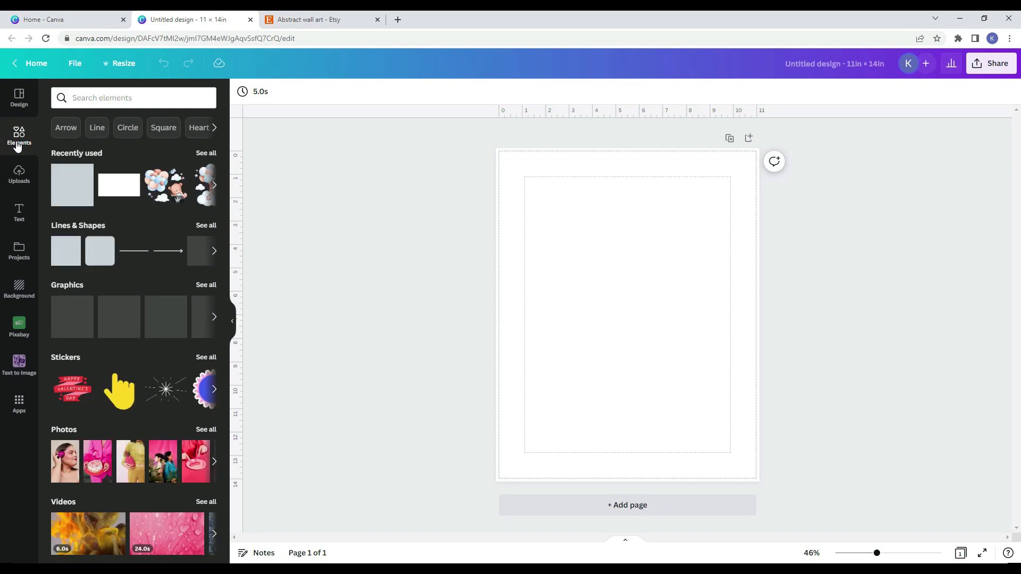
pyautogui.click(85, 100)
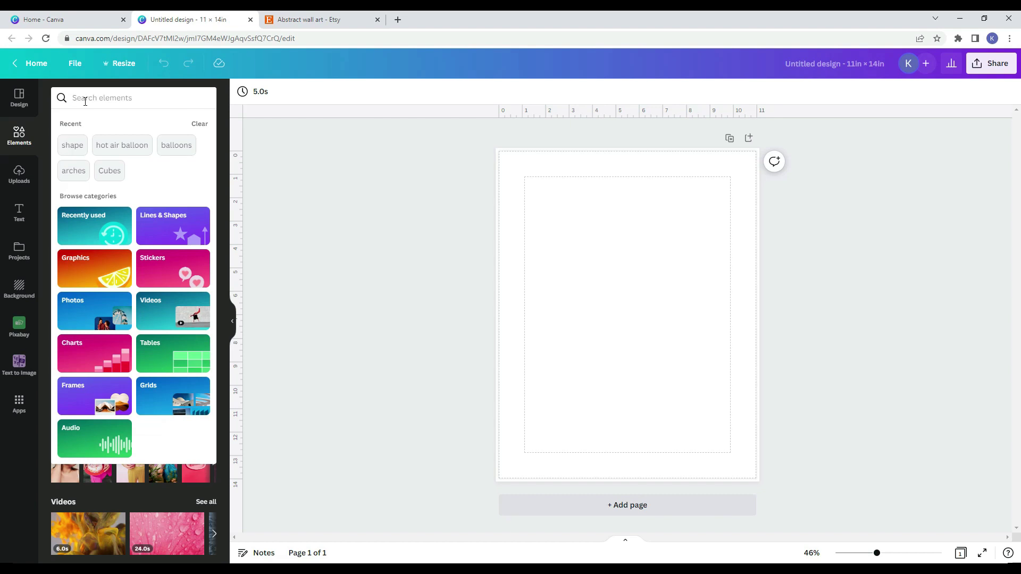
pyautogui.write('abstract shaple')
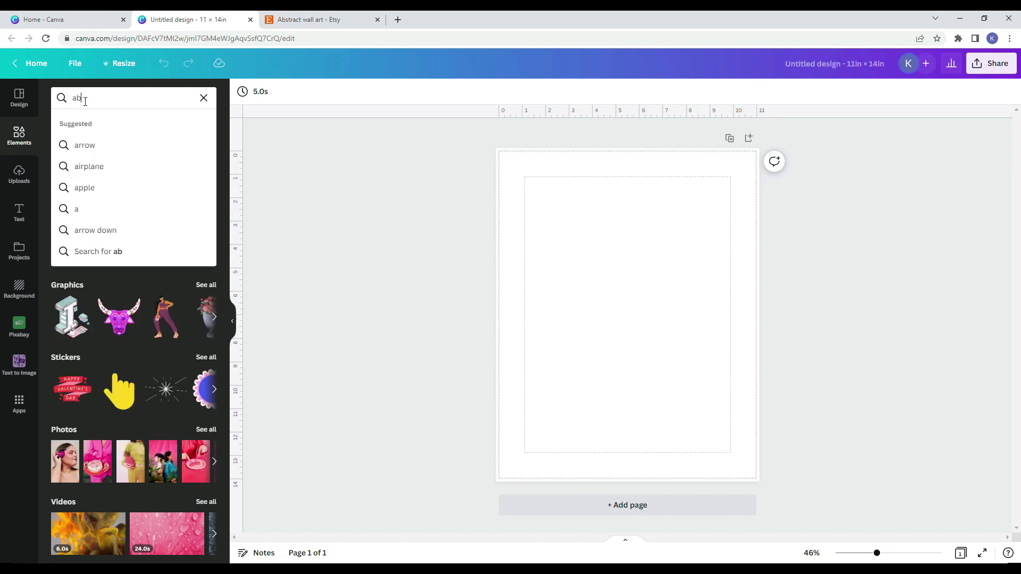
pyautogui.press('BackSpace')
pyautogui.press('BackSpace')
pyautogui.write('es')
pyautogui.press('Return')
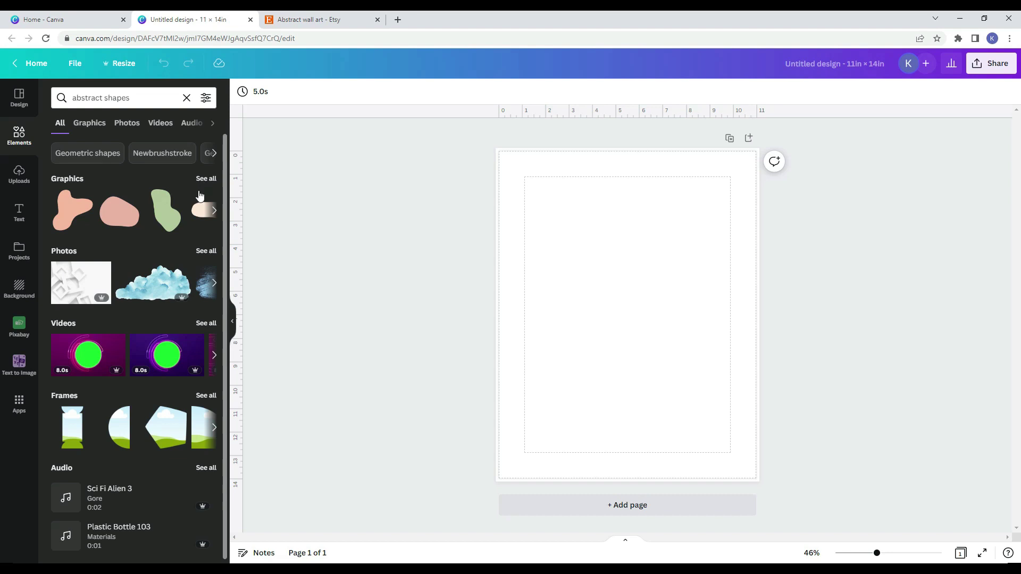
# - Browse the abstract shape photos and add the burgundy watercolor brushstroke shape to the page
pyautogui.click(207, 251)
pyautogui.scroll(-1, 169, 327)
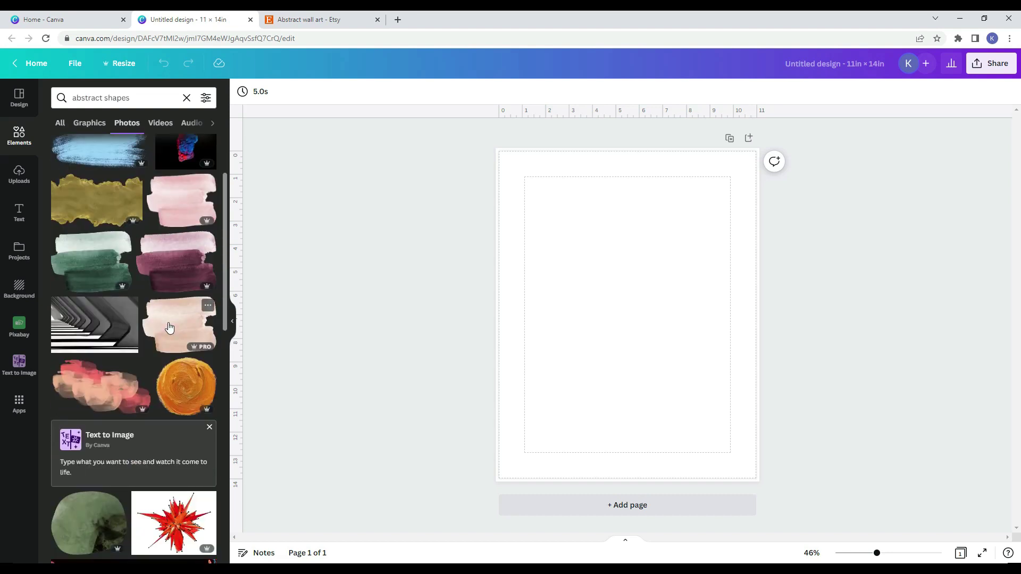
pyautogui.scroll(-10, 169, 327)
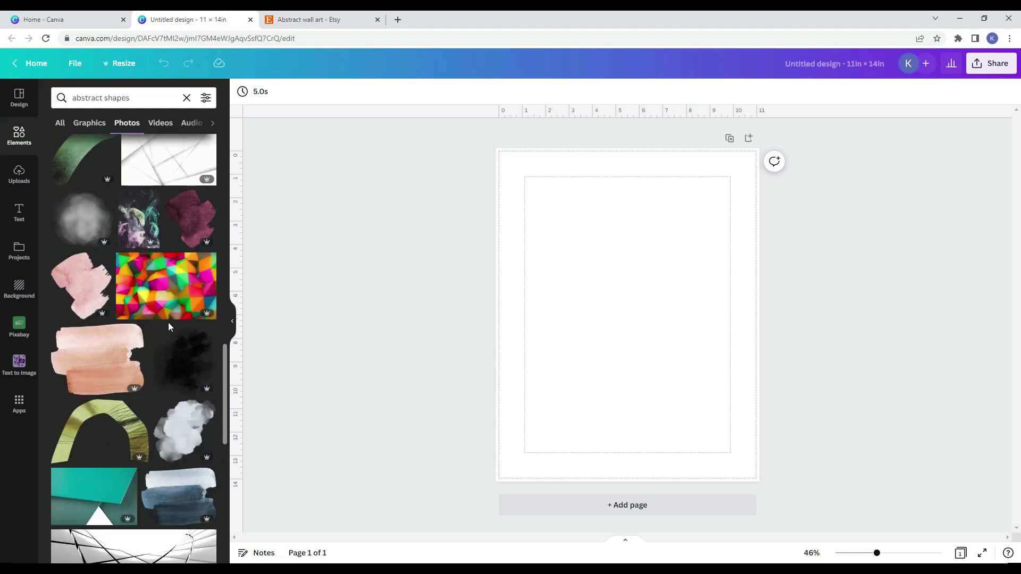
pyautogui.scroll(8, 168, 322)
pyautogui.click(169, 321)
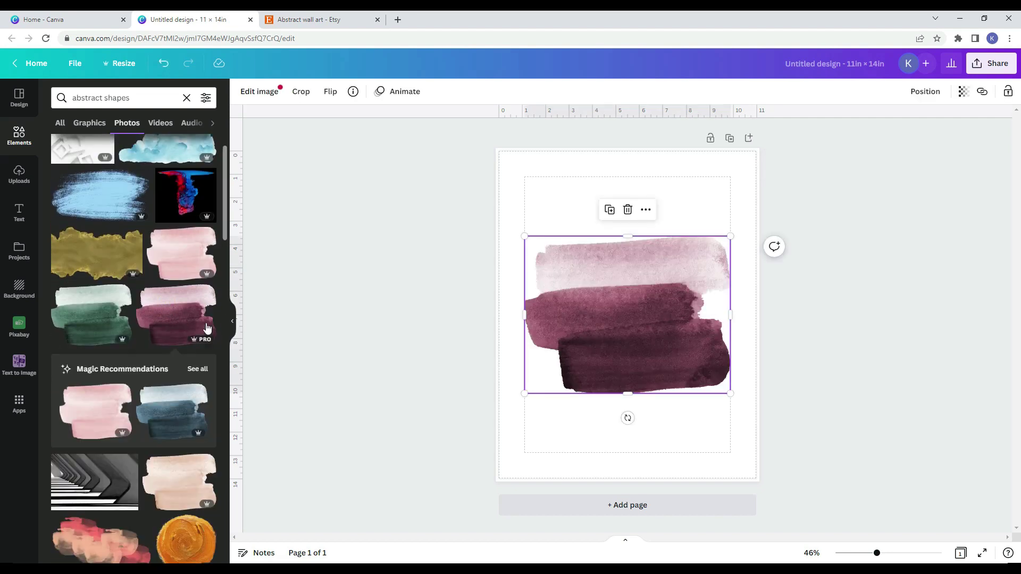
# - Find more elements like the burgundy watercolor shape and add the matching pink brushstroke version to the page
pyautogui.click(208, 293)
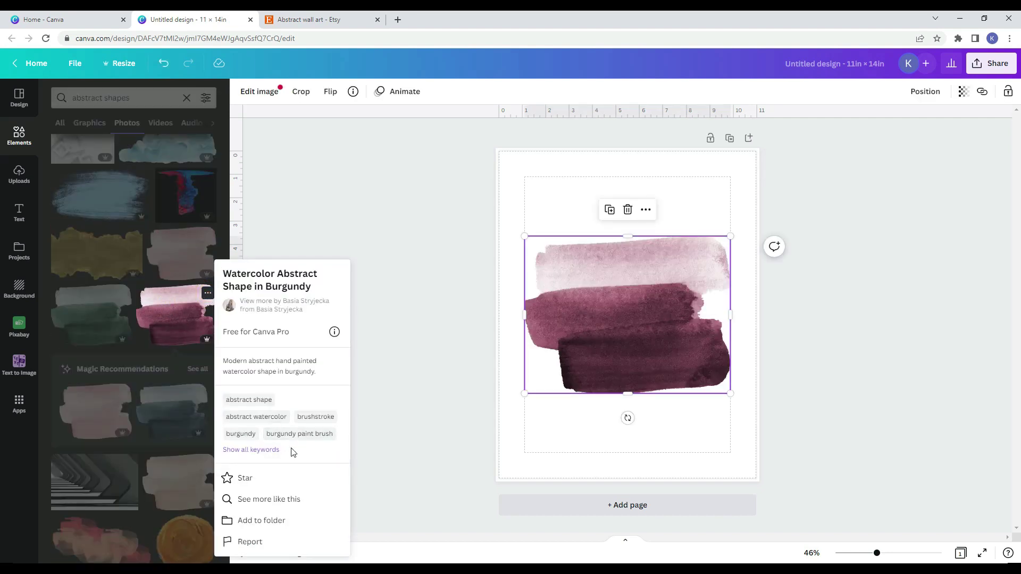
pyautogui.click(273, 499)
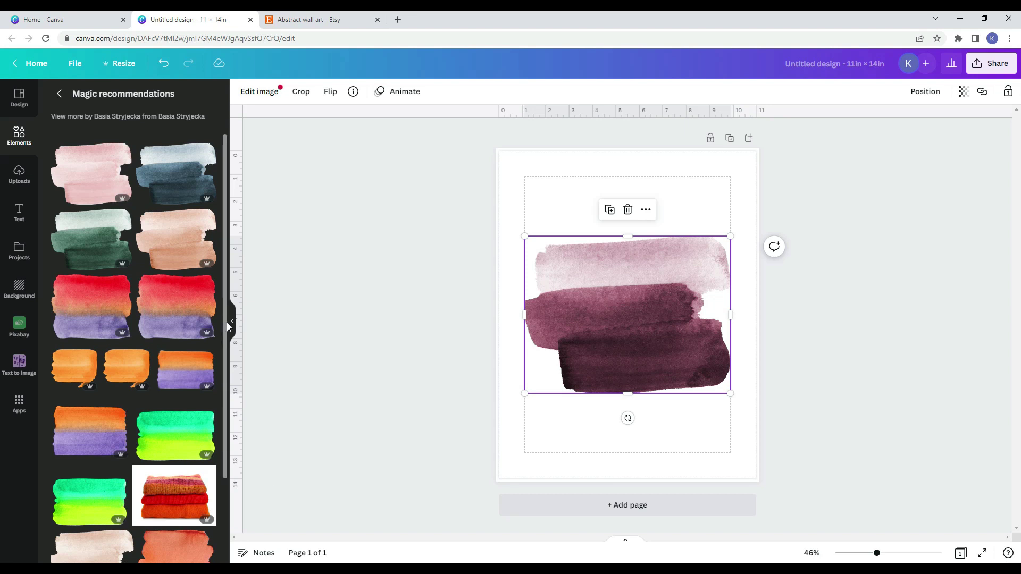
pyautogui.scroll(-2, 221, 323)
pyautogui.scroll(2, 159, 319)
pyautogui.click(86, 180)
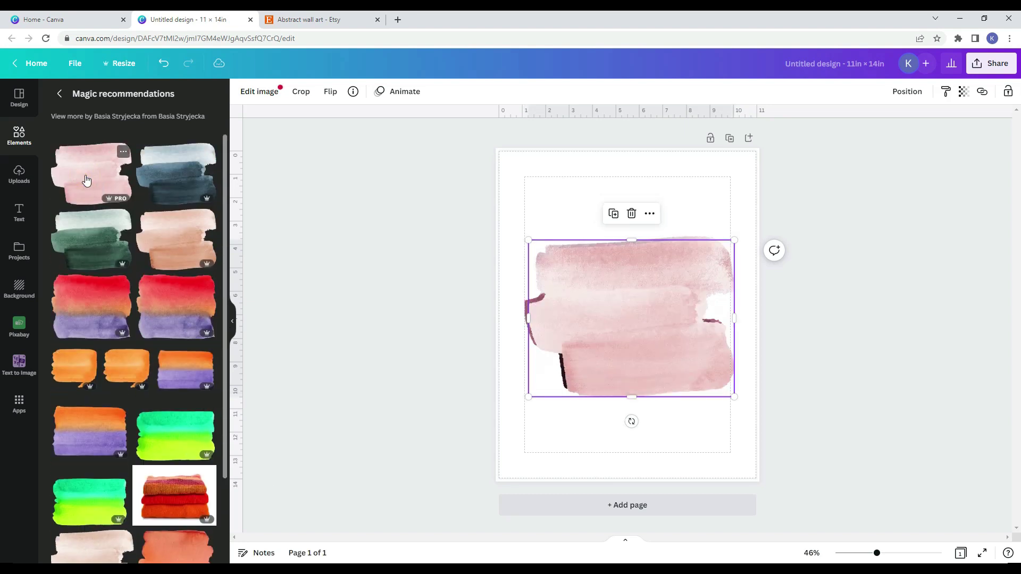
# - Return to the abstract shapes results, show only graphics, and add the black concentric wavy-line shape to the page
pyautogui.click(60, 95)
pyautogui.click(90, 123)
pyautogui.moveTo(225, 262); pyautogui.dragTo(225, 289)
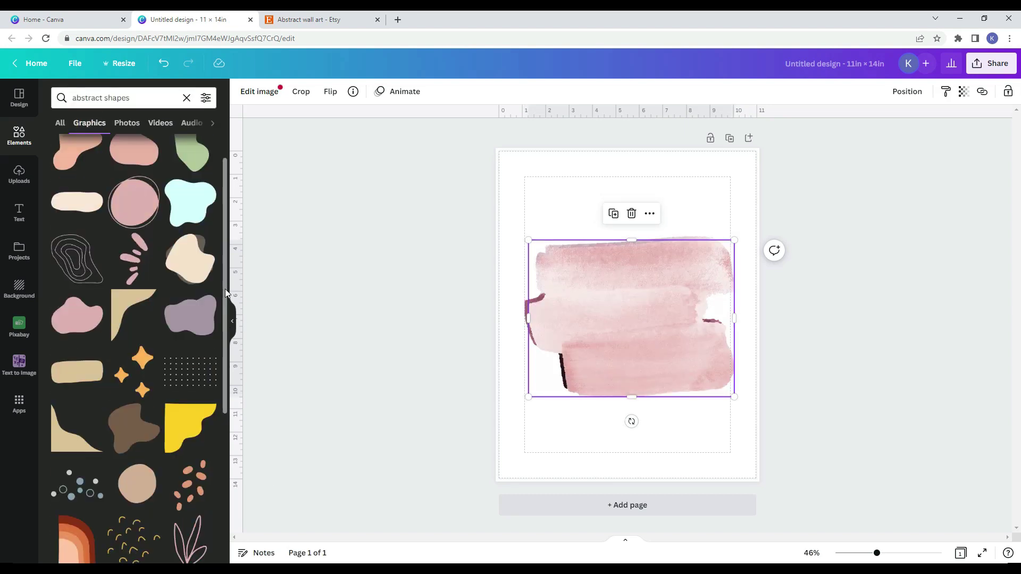
pyautogui.scroll(-4, 225, 288)
pyautogui.click(183, 435)
# - Add the graphic of dark, peach and pink four-pointed stars to the page
pyautogui.scroll(-4, 206, 377)
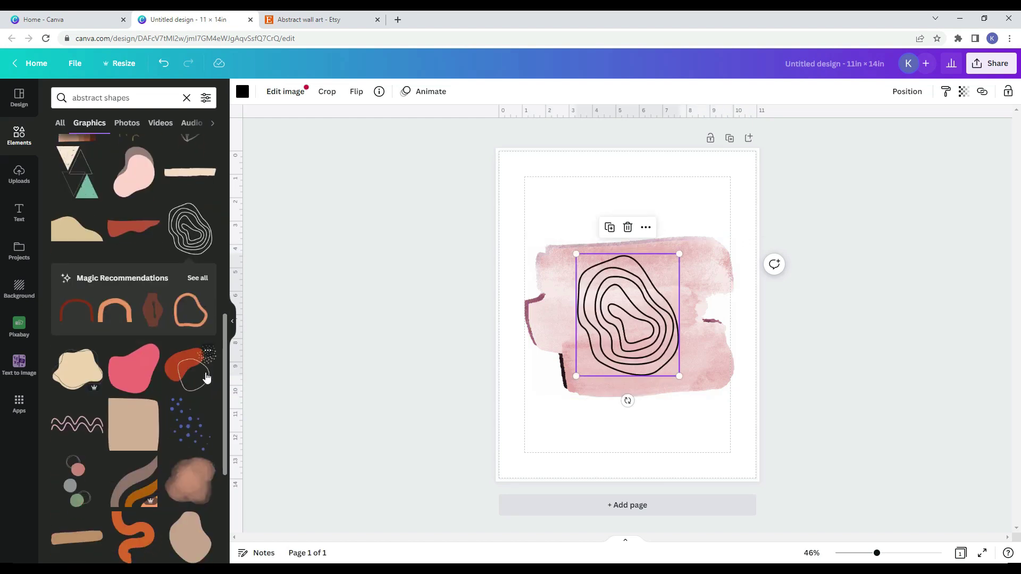
pyautogui.scroll(-10, 207, 377)
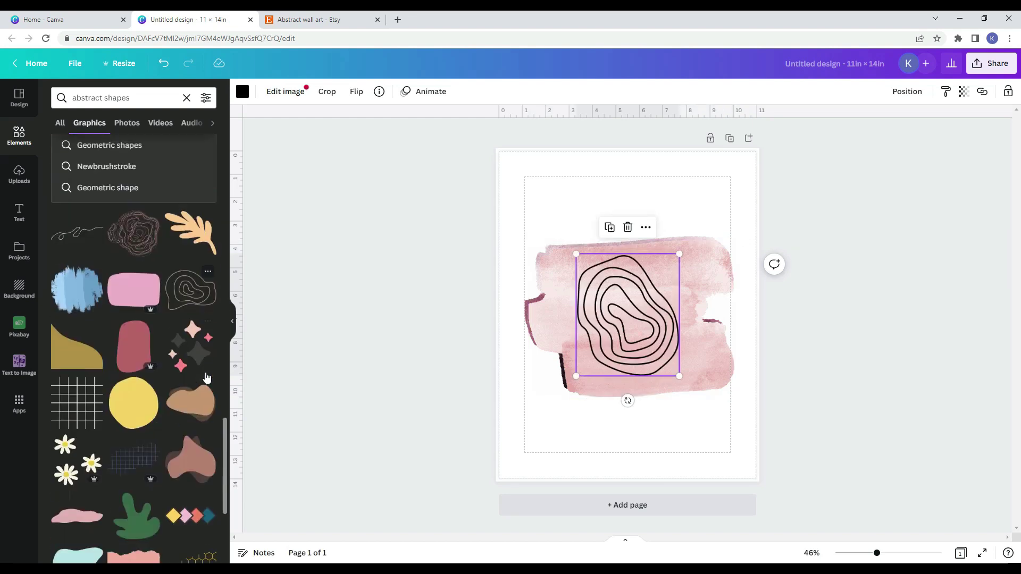
pyautogui.scroll(-2, 207, 378)
pyautogui.click(192, 311)
# - Add the blue-grey dot pattern graphic to the page
pyautogui.scroll(-6, 198, 287)
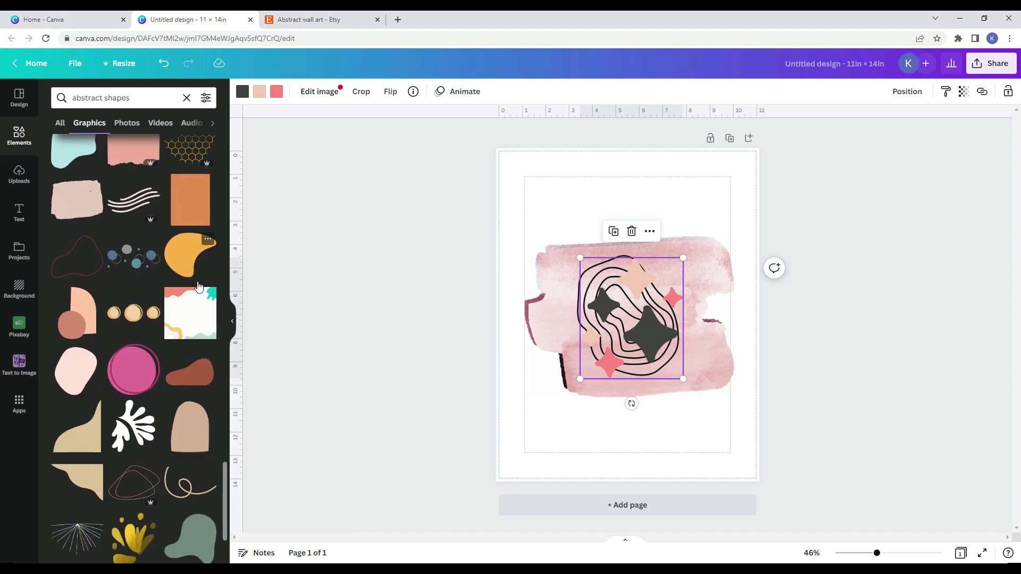
pyautogui.scroll(-8, 198, 287)
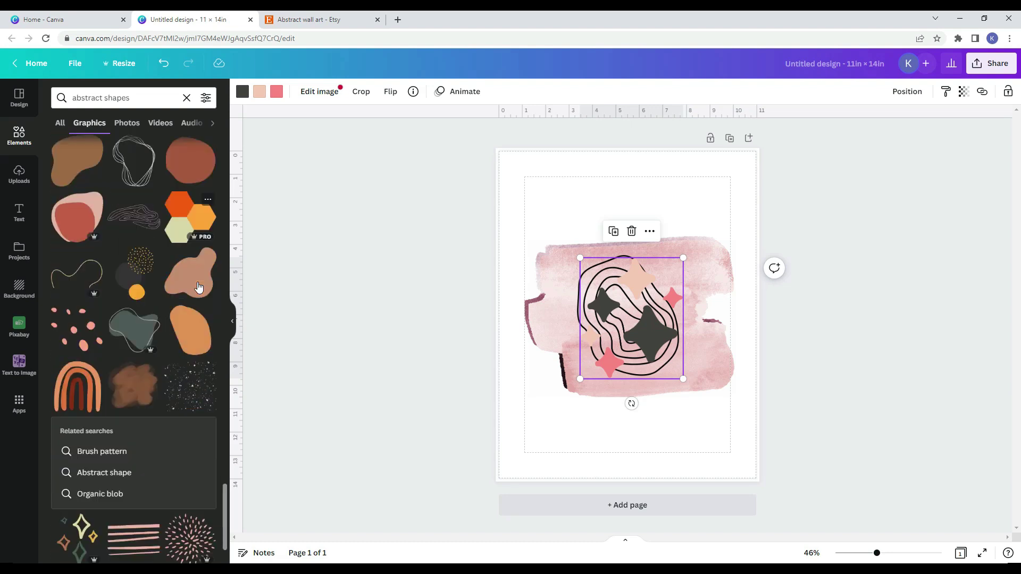
pyautogui.scroll(-4, 198, 287)
pyautogui.click(197, 284)
# - Change the graphics search to "abstract floral" and browse the flower and leaf elements
pyautogui.scroll(-8, 184, 319)
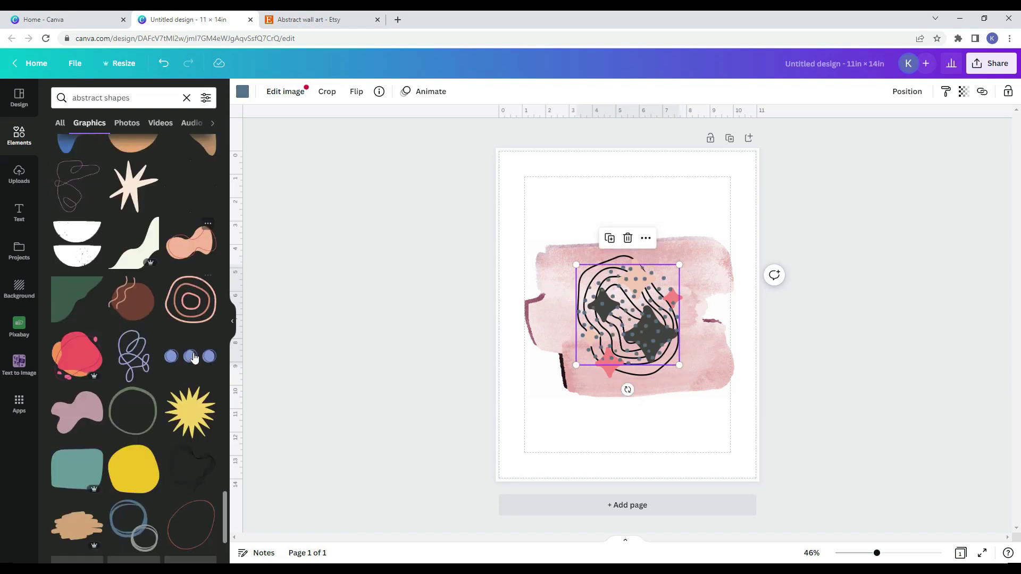
pyautogui.scroll(-10, 194, 357)
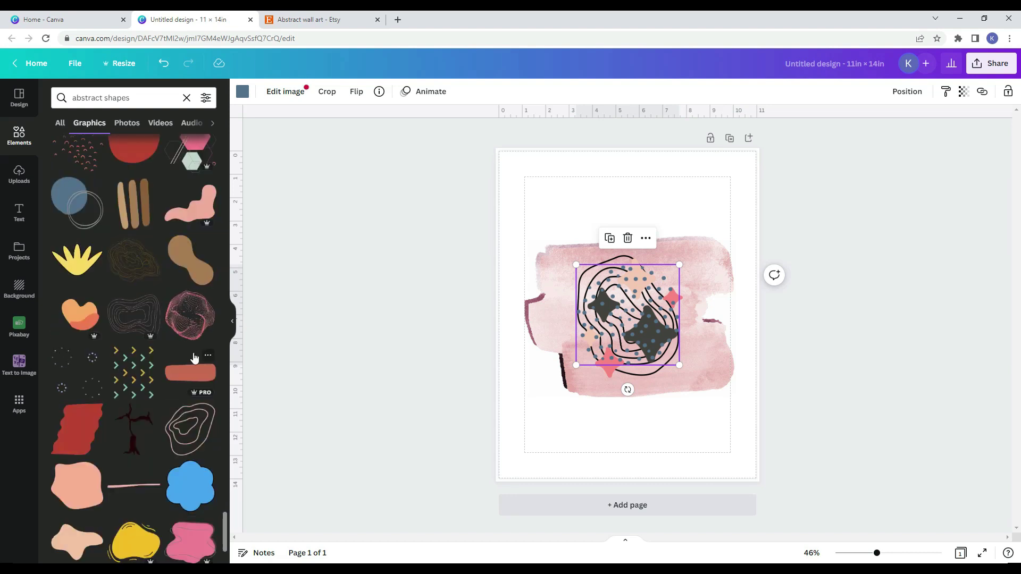
pyautogui.scroll(-10, 194, 355)
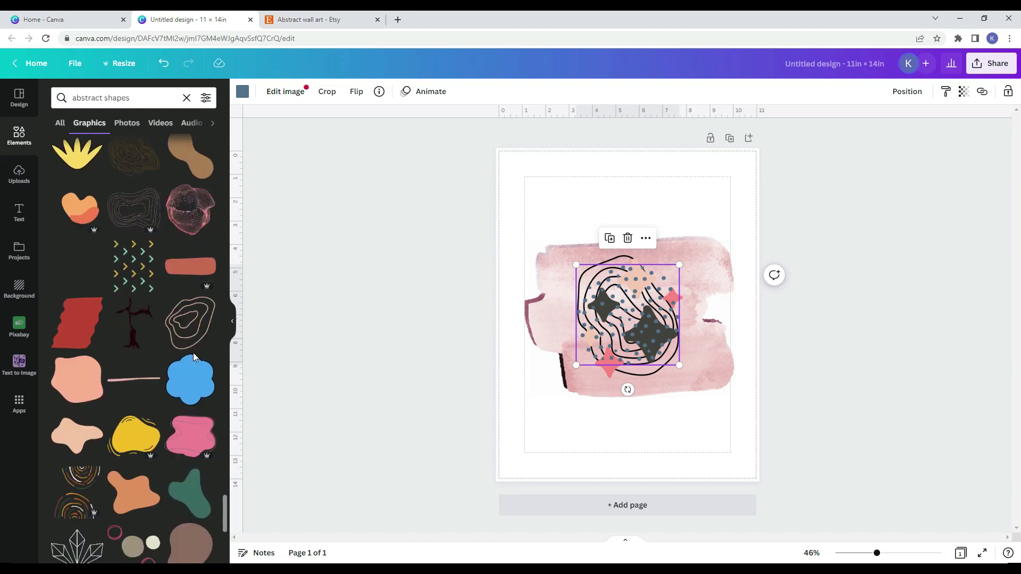
pyautogui.doubleClick(106, 99)
pyautogui.write('floral')
pyautogui.press('Return')
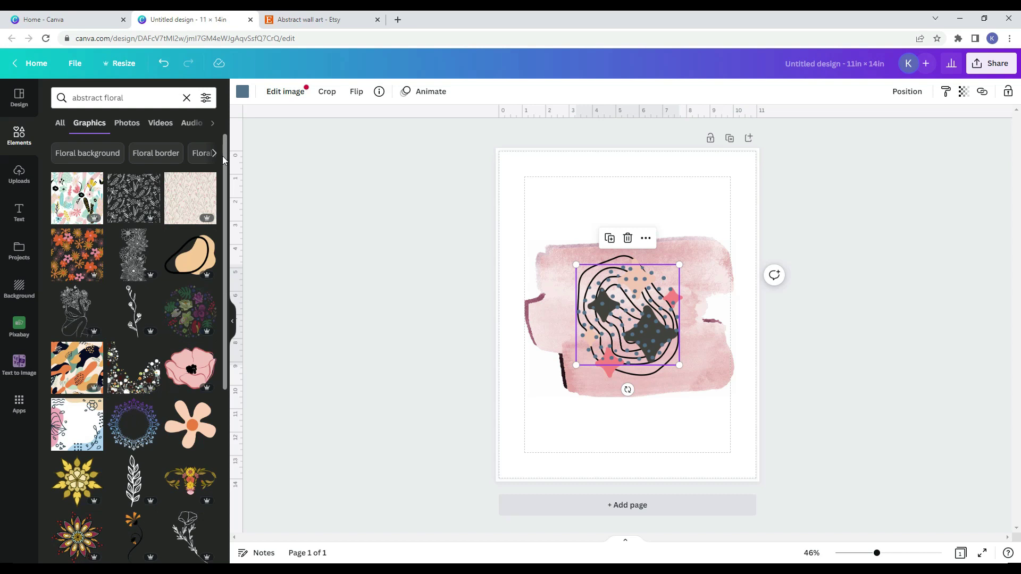
pyautogui.scroll(-15, 223, 157)
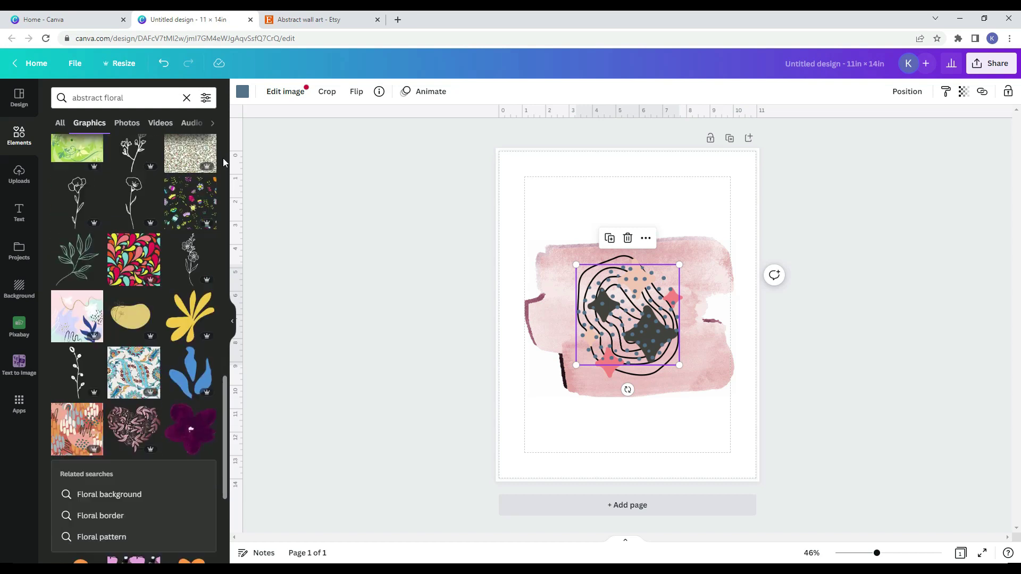
pyautogui.scroll(-12, 223, 158)
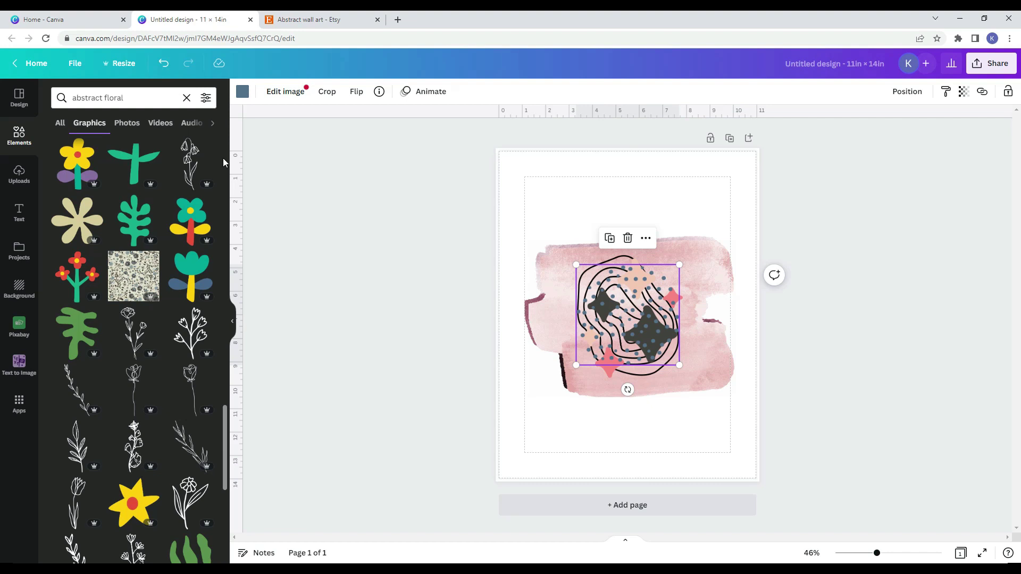
# - Look further through the abstract floral graphics and change the search to "floral"
pyautogui.scroll(-7, 206, 202)
pyautogui.scroll(-10, 206, 202)
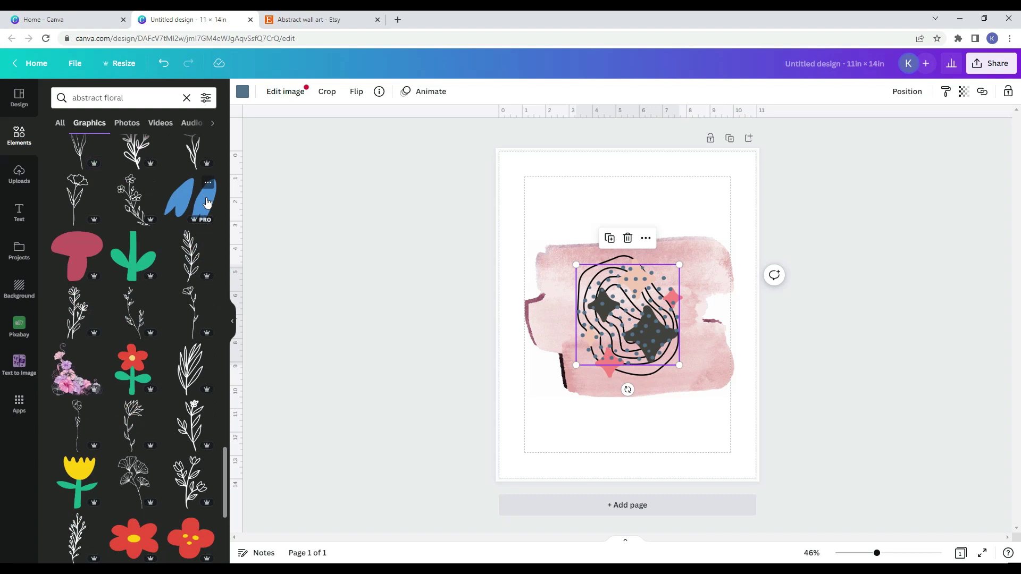
pyautogui.moveTo(103, 98); pyautogui.dragTo(74, 98)
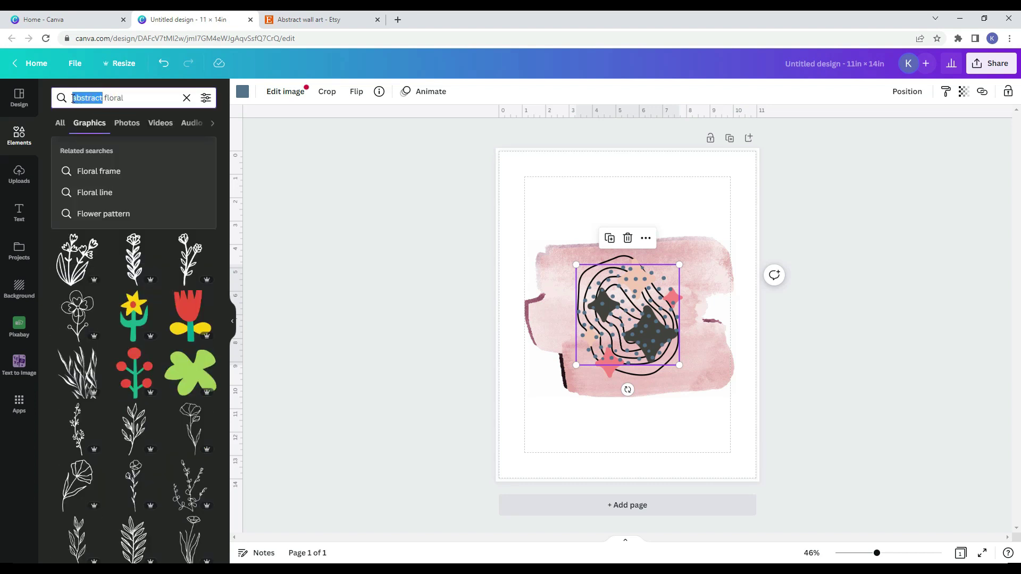
pyautogui.press('BackSpace')
pyautogui.press('Return')
# - Find the watercolor rose bouquet with green leaves among the floral graphics and add it to the page
pyautogui.scroll(-15, 177, 304)
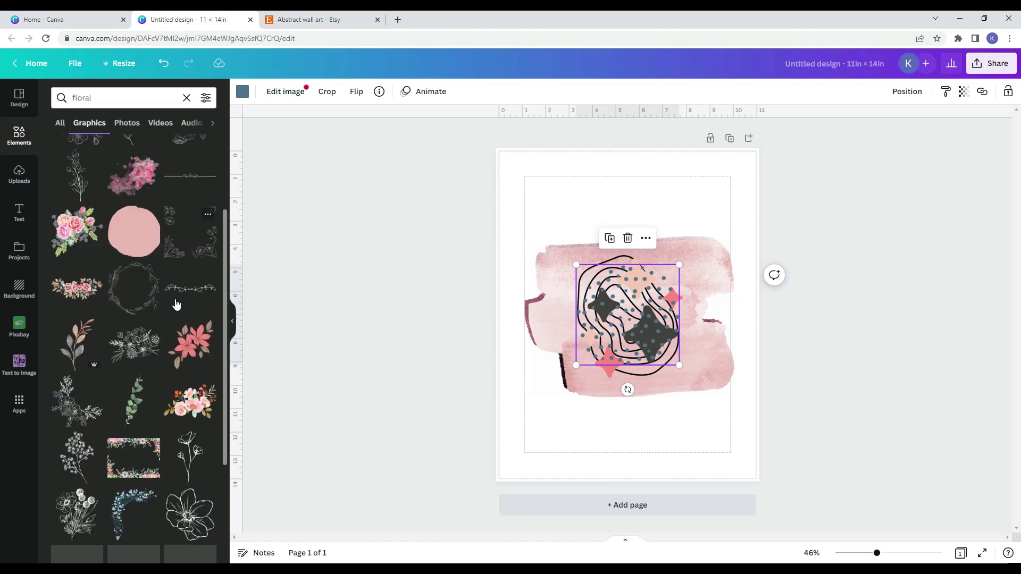
pyautogui.scroll(-15, 176, 303)
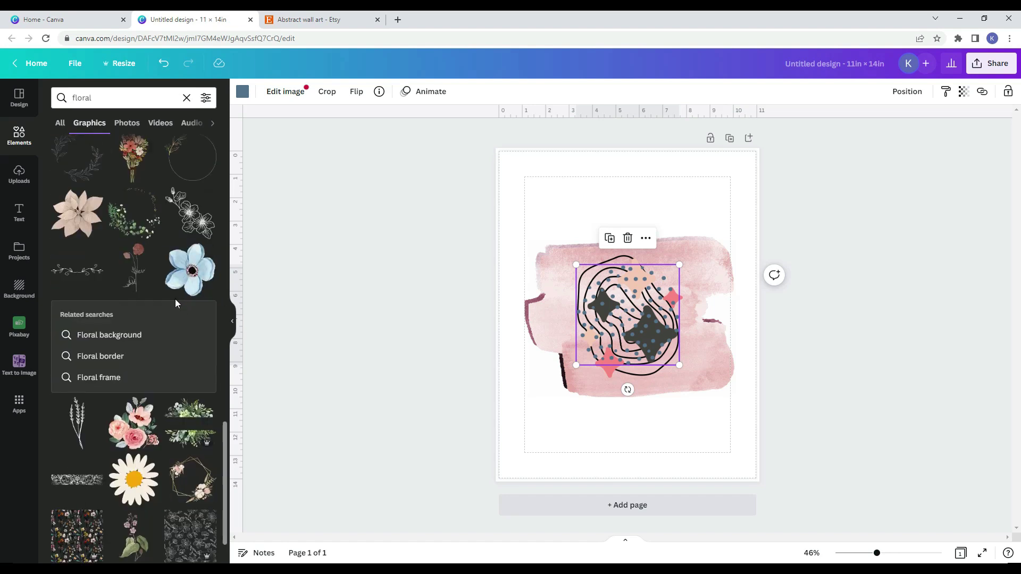
pyautogui.scroll(-12, 176, 302)
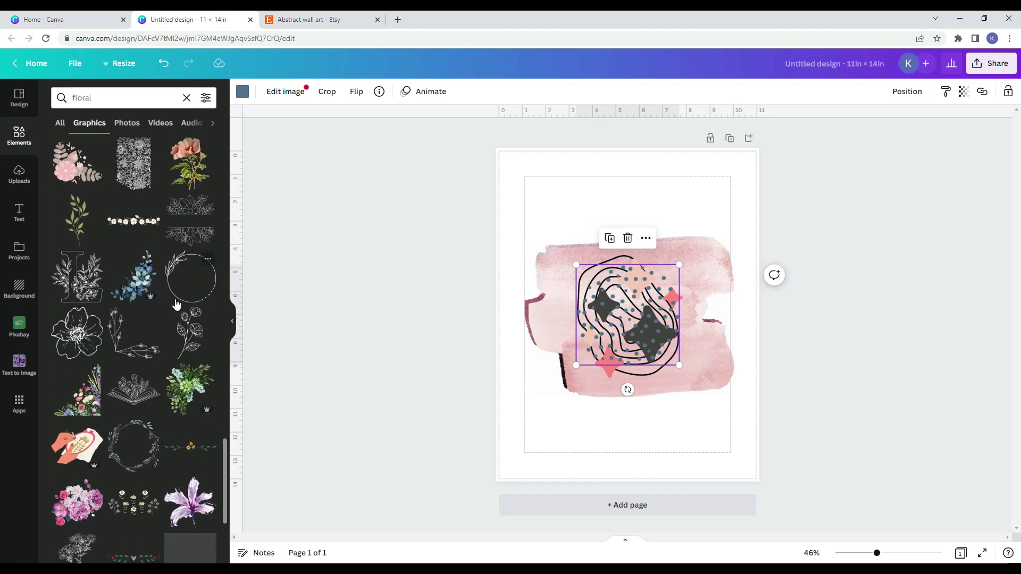
pyautogui.scroll(-10, 177, 303)
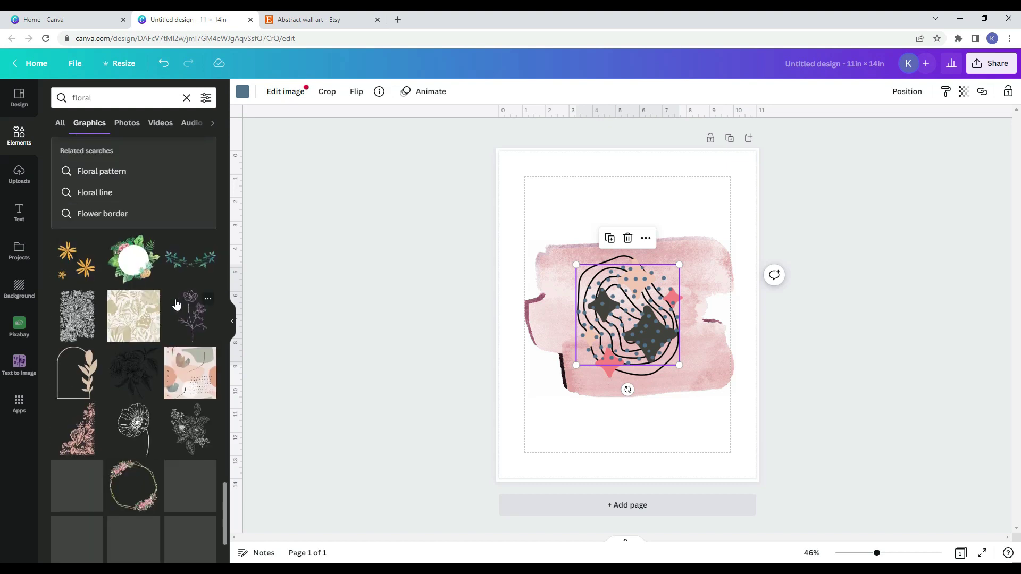
pyautogui.scroll(-10, 222, 362)
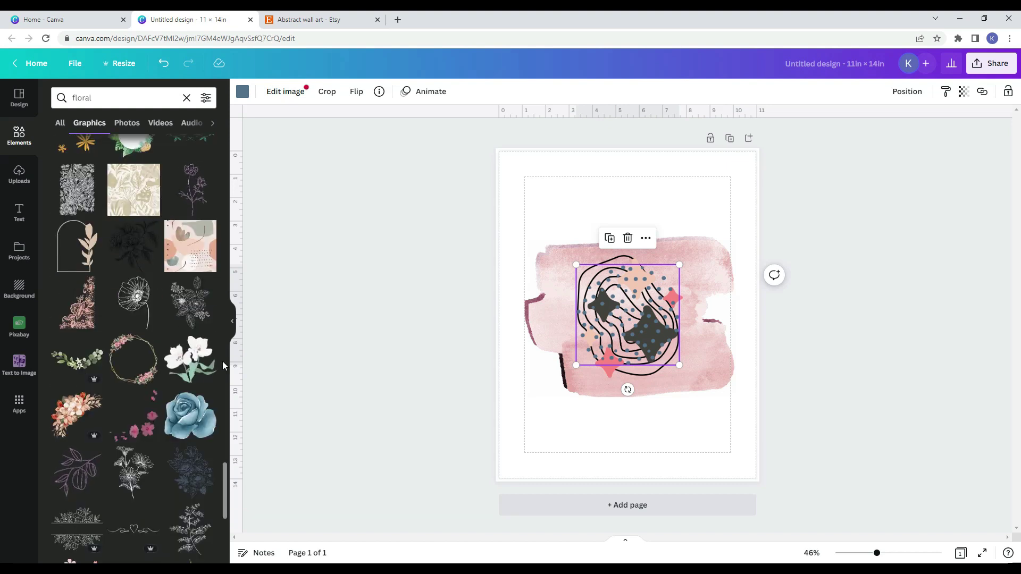
pyautogui.scroll(-2, 213, 144)
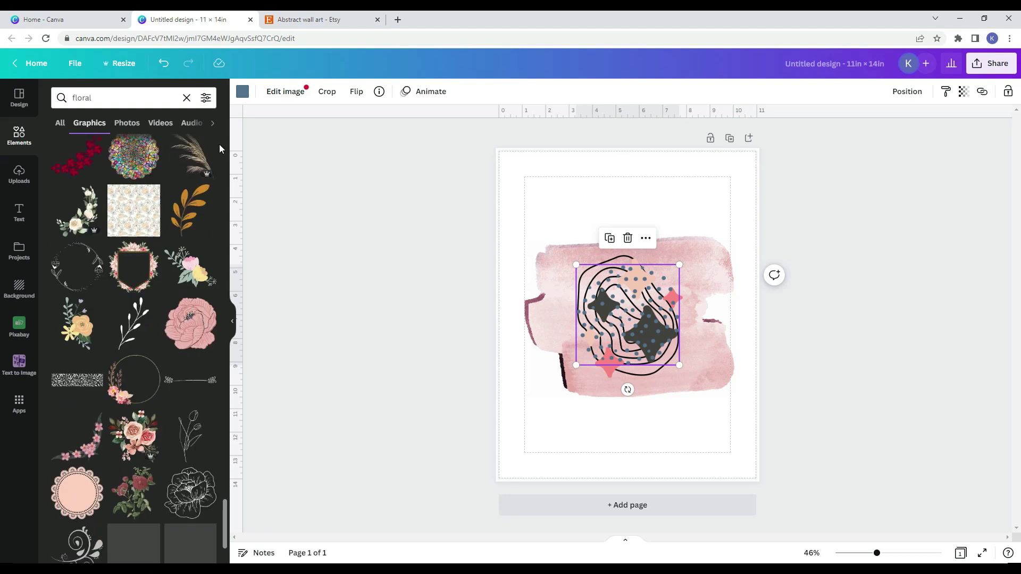
pyautogui.click(134, 434)
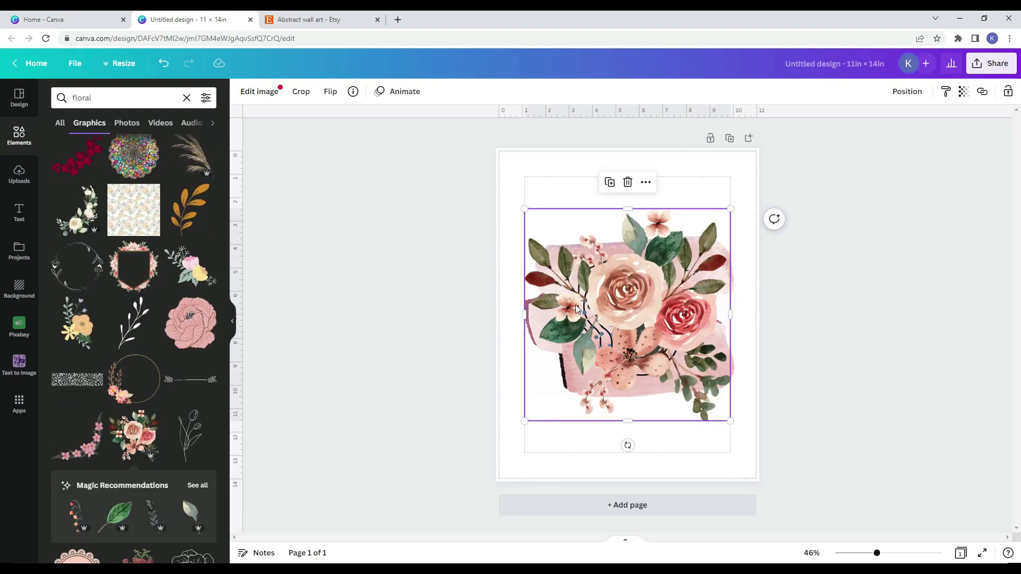
# - Show all recommendations related to a floral letter, add the floral letter K, and place it small in the page's lower-left corner
pyautogui.scroll(-10, 205, 350)
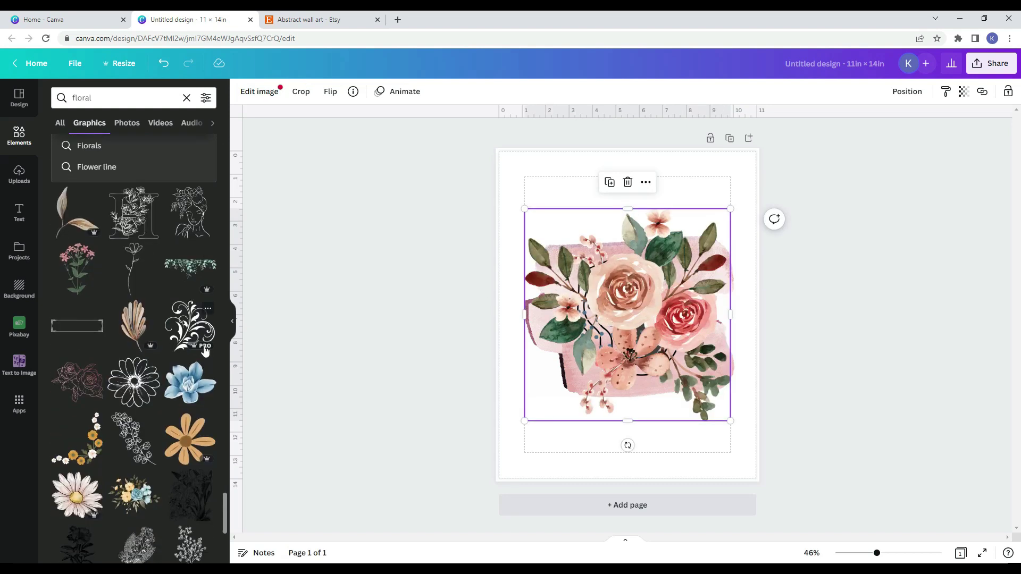
pyautogui.scroll(1, 205, 351)
pyautogui.click(152, 248)
pyautogui.click(197, 421)
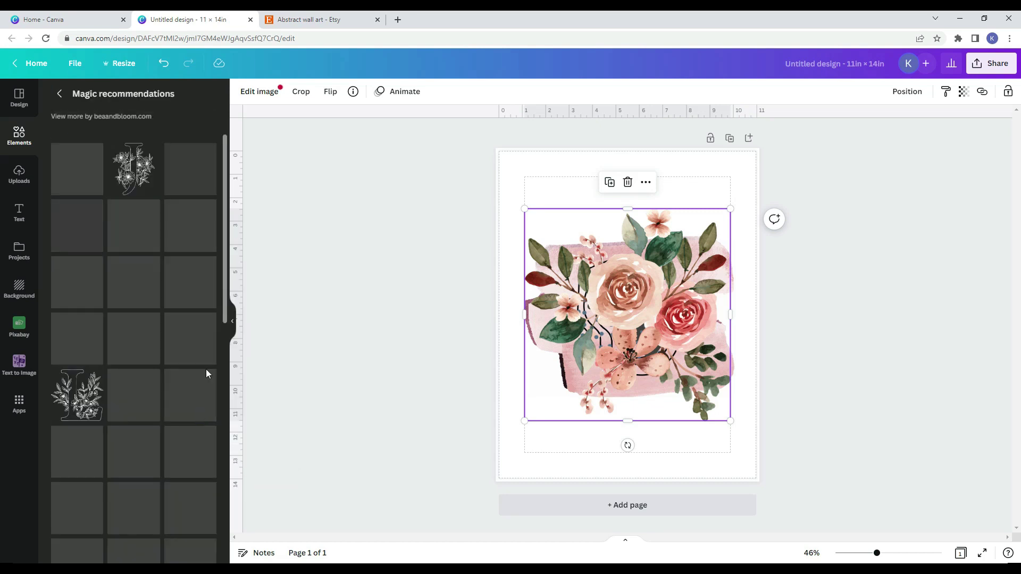
pyautogui.click(133, 240)
pyautogui.moveTo(617, 319); pyautogui.dragTo(552, 423)
pyautogui.moveTo(614, 366); pyautogui.dragTo(576, 403)
# - Shrink the rose bouquet to about half size and move it to the page's upper-left corner
pyautogui.click(623, 374)
pyautogui.moveTo(733, 421); pyautogui.dragTo(628, 315)
pyautogui.moveTo(585, 271); pyautogui.dragTo(566, 224)
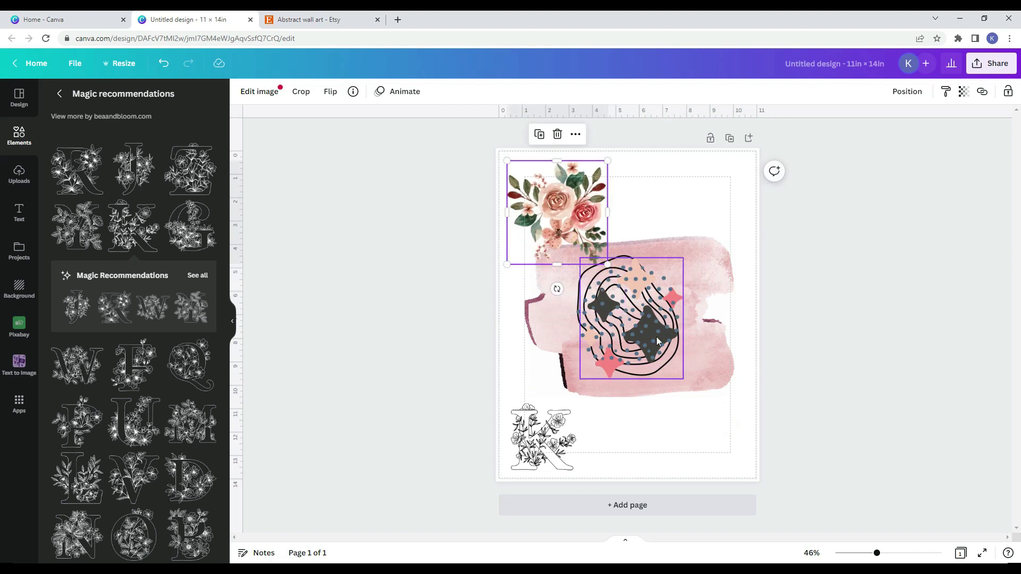
# - Shrink the dot pattern near the page's bottom edge and move the stars graphic toward the upper-right corner
pyautogui.moveTo(638, 325); pyautogui.dragTo(655, 429)
pyautogui.moveTo(697, 368); pyautogui.dragTo(636, 429)
pyautogui.moveTo(632, 344); pyautogui.dragTo(675, 271)
# - Shrink the stars, wavy-line shape and both brush-stroke graphics together and spread them apart on the page
pyautogui.moveTo(725, 175); pyautogui.dragTo(665, 330)
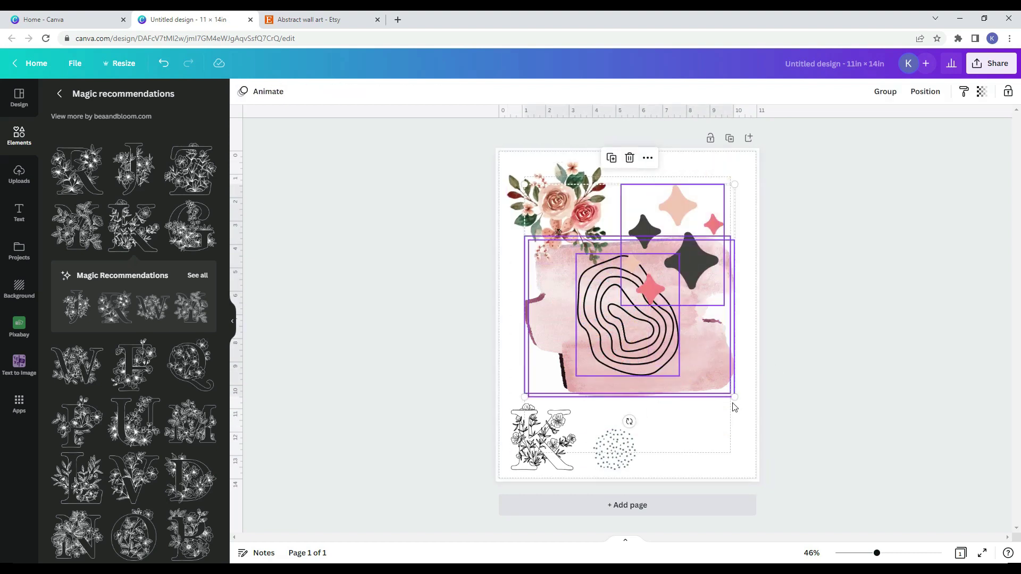
pyautogui.moveTo(735, 397); pyautogui.dragTo(664, 326)
pyautogui.click(700, 212)
pyautogui.moveTo(635, 230); pyautogui.dragTo(714, 222)
pyautogui.moveTo(602, 270); pyautogui.dragTo(721, 314)
pyautogui.moveTo(619, 309); pyautogui.dragTo(711, 413)
pyautogui.moveTo(592, 296); pyautogui.dragTo(550, 319)
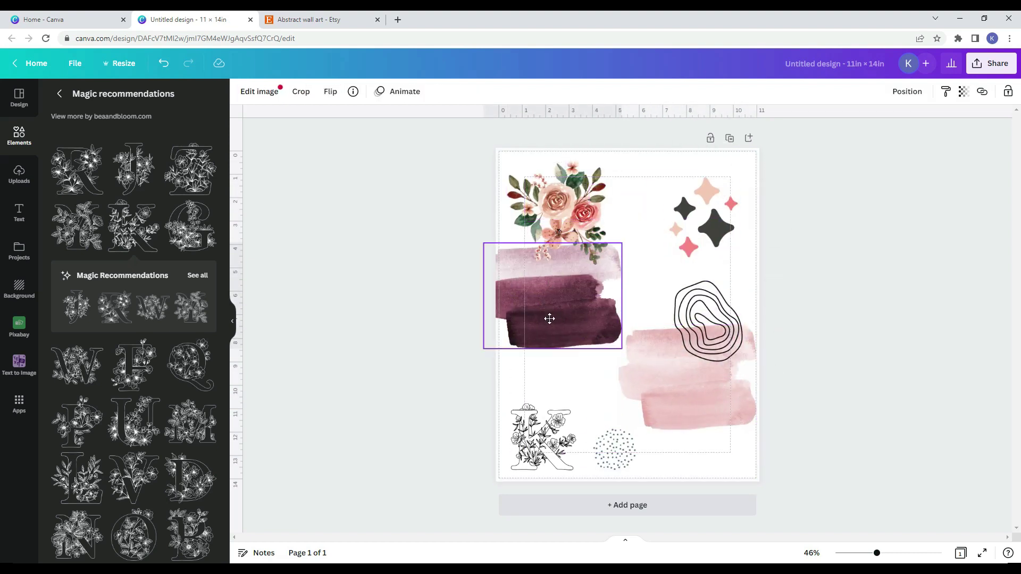
# - Hide the elements side panel and duplicate the page
pyautogui.click(232, 322)
pyautogui.scroll(3, 633, 241)
pyautogui.scroll(-3, 431, 412)
pyautogui.scroll(3, 667, 333)
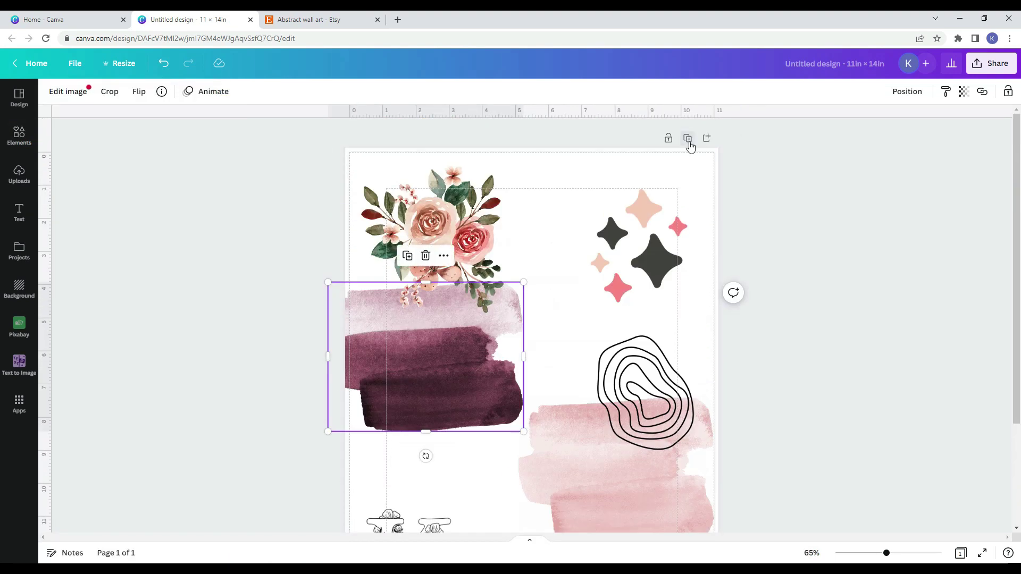
pyautogui.click(688, 140)
# - On page 2, rotate the plum brush strokes diagonally into the upper-left corner and move the bouquet beside the stars
pyautogui.click(401, 376)
pyautogui.moveTo(401, 375); pyautogui.dragTo(458, 292)
pyautogui.moveTo(512, 273); pyautogui.dragTo(557, 273)
pyautogui.moveTo(437, 374); pyautogui.dragTo(489, 360)
pyautogui.moveTo(421, 284)
pyautogui.mouseDown()
pyautogui.moveTo(401, 229)
pyautogui.moveTo(433, 246)
pyautogui.moveTo(442, 305)
pyautogui.moveTo(426, 235)
pyautogui.moveTo(570, 251)
pyautogui.mouseUp()
# - Place the pink brush strokes behind the plum ones at the page's left edge and set their transparency to 70
pyautogui.scroll(-1, 821, 353)
pyautogui.moveTo(636, 452); pyautogui.dragTo(430, 340)
pyautogui.rightClick(429, 340)
pyautogui.click(498, 382)
pyautogui.click(964, 92)
pyautogui.moveTo(963, 134); pyautogui.dragTo(935, 135)
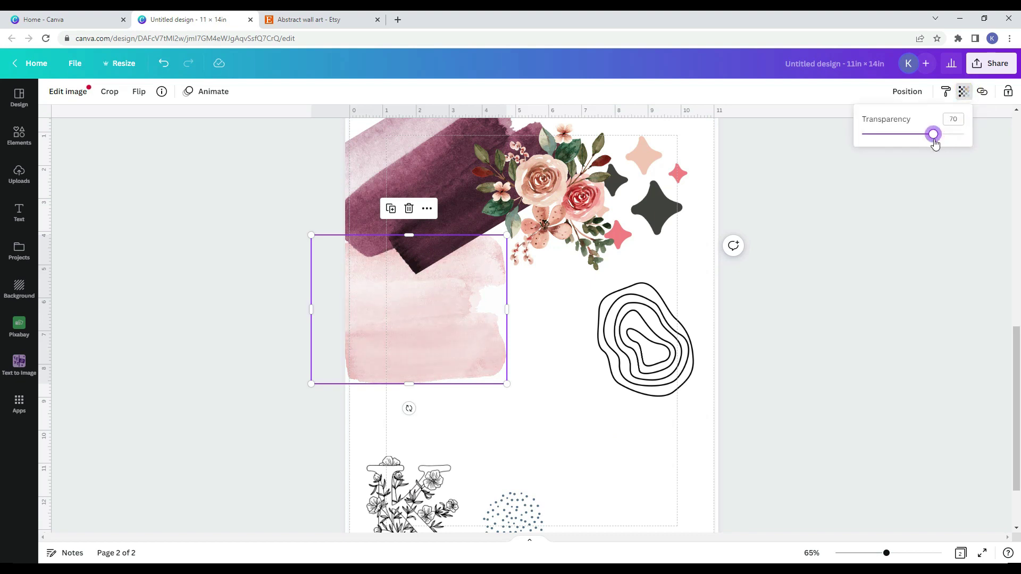
pyautogui.click(697, 310)
# - Move the wavy-line shape to the middle of page 2, enlarge it, and delete the floral letter K
pyautogui.scroll(-1, 693, 308)
pyautogui.moveTo(637, 331); pyautogui.dragTo(525, 347)
pyautogui.moveTo(558, 399); pyautogui.dragTo(601, 449)
pyautogui.click(429, 471)
pyautogui.press('Delete')
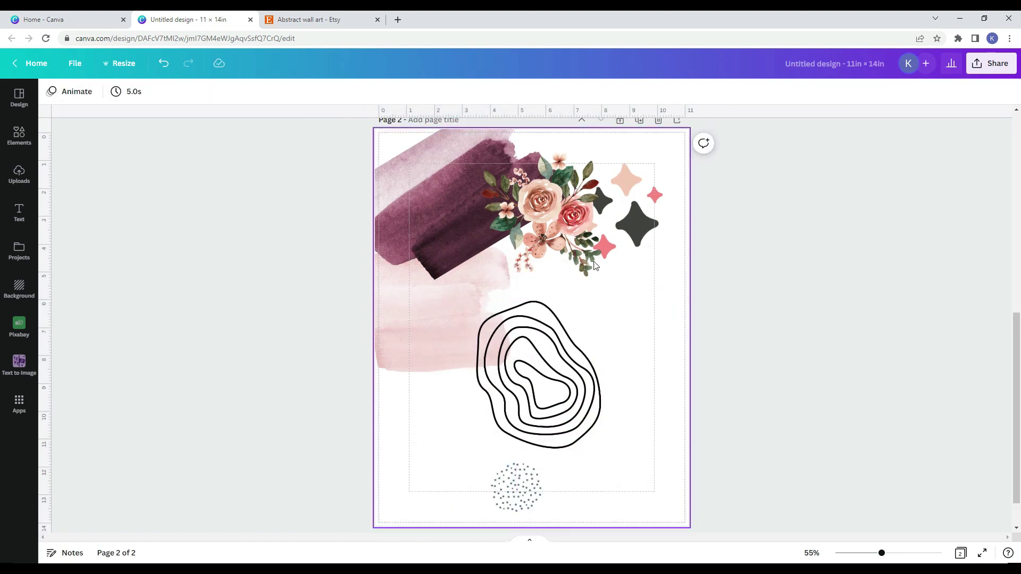
# - Delete the rose bouquet and the stars graphic from page 2
pyautogui.moveTo(633, 230); pyautogui.dragTo(642, 334)
pyautogui.click(569, 208)
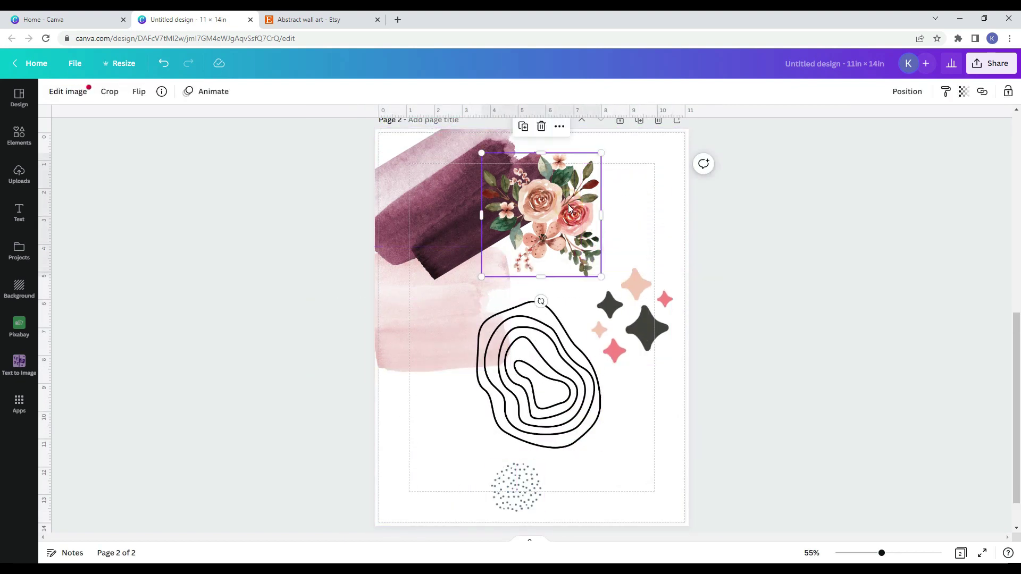
pyautogui.click(417, 221)
pyautogui.click(399, 337)
pyautogui.click(647, 334)
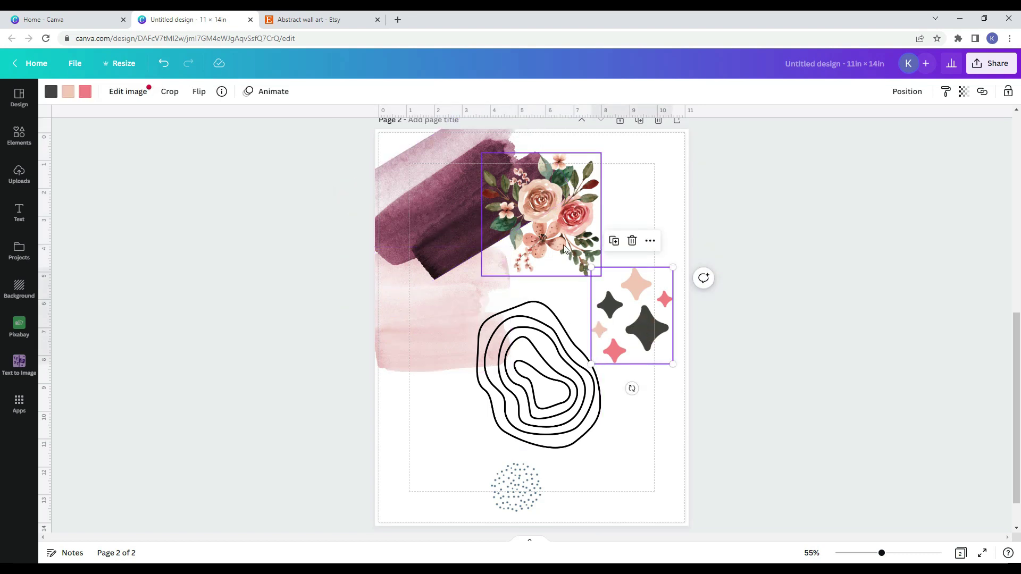
pyautogui.moveTo(656, 173); pyautogui.dragTo(573, 298)
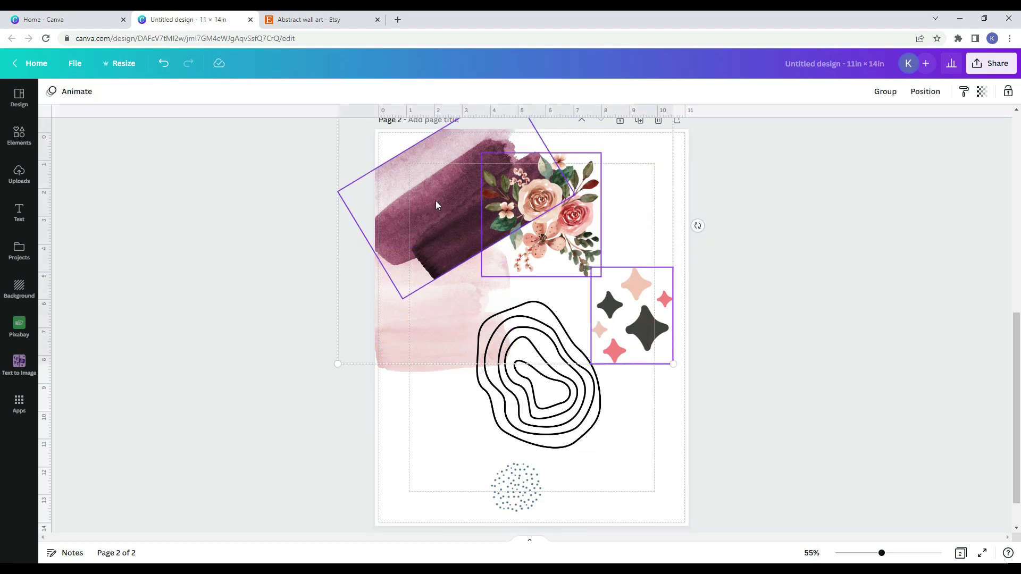
pyautogui.keyDown('shift'); pyautogui.click(437, 206); pyautogui.keyUp('shift')
pyautogui.press('Delete')
# - Duplicate the plum brush strokes, rotate the copy nearly upright, and place it at the right edge of page 2
pyautogui.moveTo(483, 210)
pyautogui.keyDown('alt'); pyautogui.mouseDown()
pyautogui.moveTo(613, 258)
pyautogui.moveTo(583, 260)
pyautogui.mouseUp(); pyautogui.keyUp('alt')
pyautogui.moveTo(678, 220)
pyautogui.mouseDown()
pyautogui.moveTo(651, 237)
pyautogui.moveTo(676, 218)
pyautogui.mouseUp()
pyautogui.moveTo(622, 325)
pyautogui.mouseDown()
pyautogui.moveTo(596, 311)
pyautogui.moveTo(601, 338)
pyautogui.mouseUp()
pyautogui.hotkey('ctrl', 'z')
pyautogui.press('Delete')
pyautogui.keyDown('alt'); pyautogui.moveTo(501, 216); pyautogui.dragTo(639, 292); pyautogui.keyUp('alt')
pyautogui.moveTo(638, 344); pyautogui.dragTo(674, 285)
pyautogui.moveTo(633, 281); pyautogui.dragTo(676, 292)
pyautogui.click(633, 420)
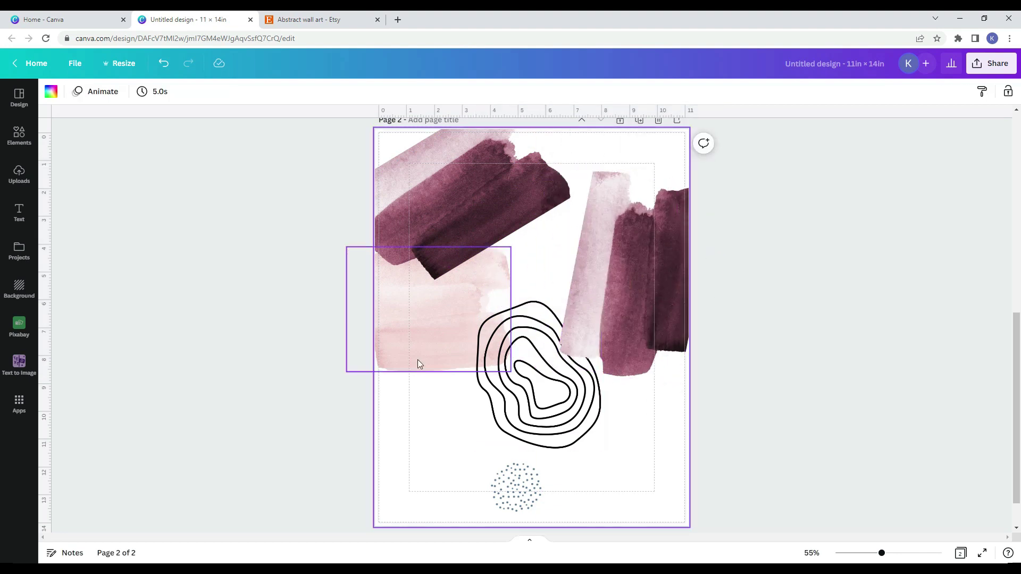
# - Duplicate the pale pink brush strokes and place the copy across the two plum graphics near the top of page 2
pyautogui.click(420, 356)
pyautogui.moveTo(432, 323)
pyautogui.keyDown('alt'); pyautogui.mouseDown()
pyautogui.moveTo(595, 195)
pyautogui.moveTo(587, 225)
pyautogui.mouseUp(); pyautogui.keyUp('alt')
pyautogui.click(615, 413)
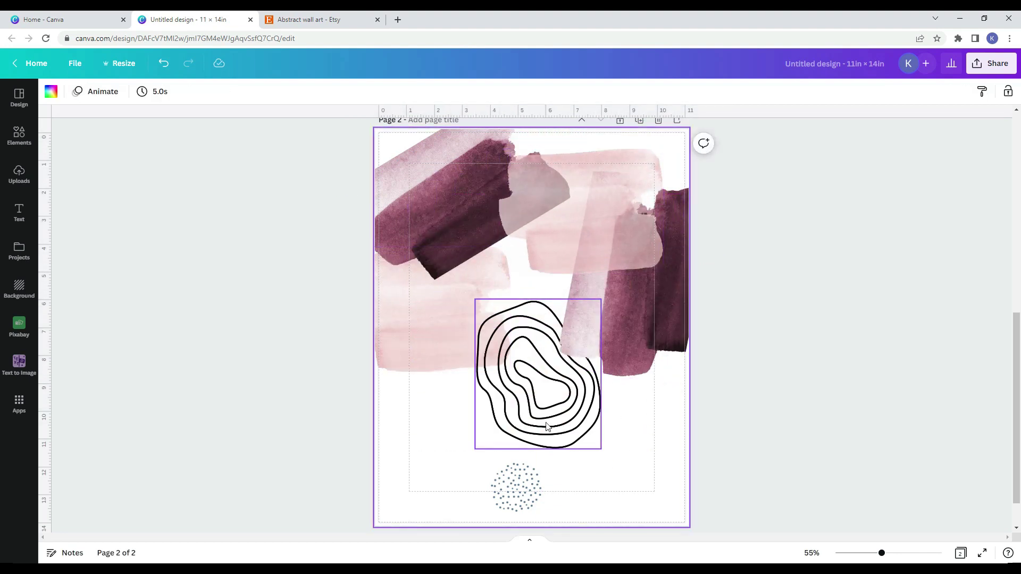
# - Shift the wavy-line shape slightly down and right, bring it in front of the plum strokes, and recolor it coral pink
pyautogui.moveTo(547, 423); pyautogui.dragTo(580, 437)
pyautogui.rightClick(576, 437)
pyautogui.click(632, 454)
pyautogui.click(51, 91)
pyautogui.click(196, 155)
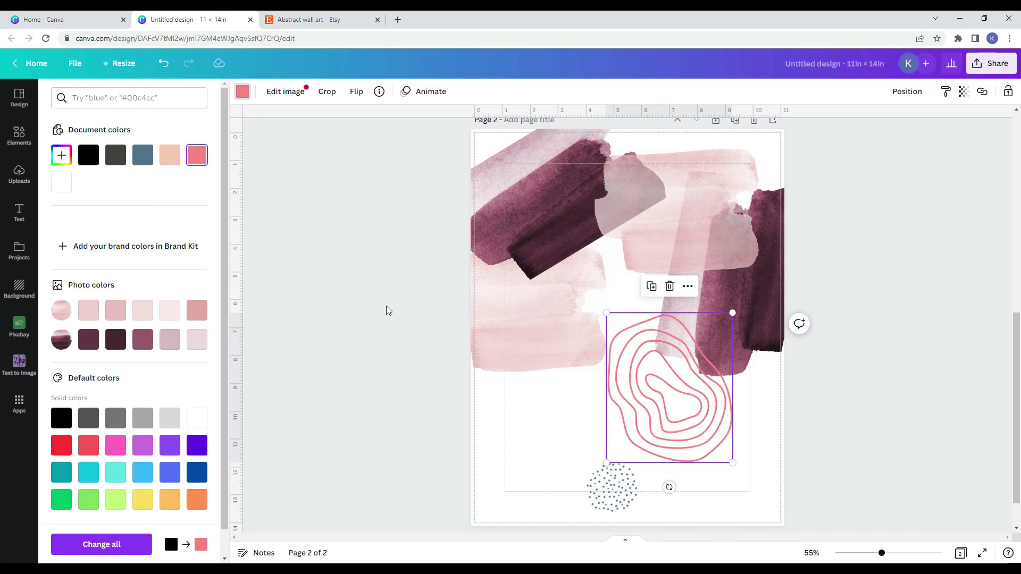
# - Recolor the dot pattern dark plum, enlarge it, and place it partly off the left edge of page 2
pyautogui.click(535, 457)
pyautogui.click(535, 481)
pyautogui.click(51, 92)
pyautogui.click(115, 339)
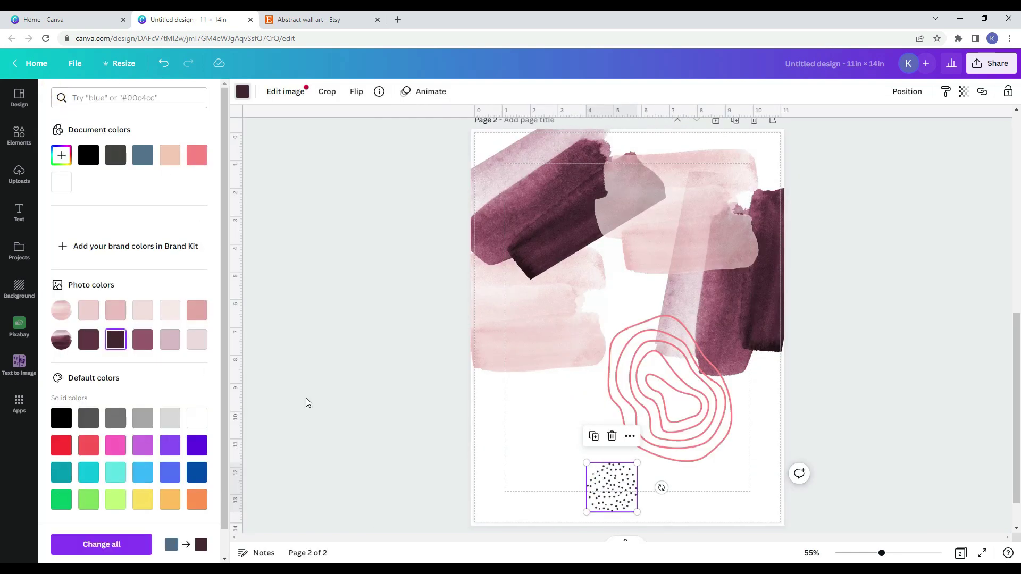
pyautogui.moveTo(585, 462); pyautogui.dragTo(471, 334)
pyautogui.scroll(-1, 659, 460)
pyautogui.scroll(2, 658, 456)
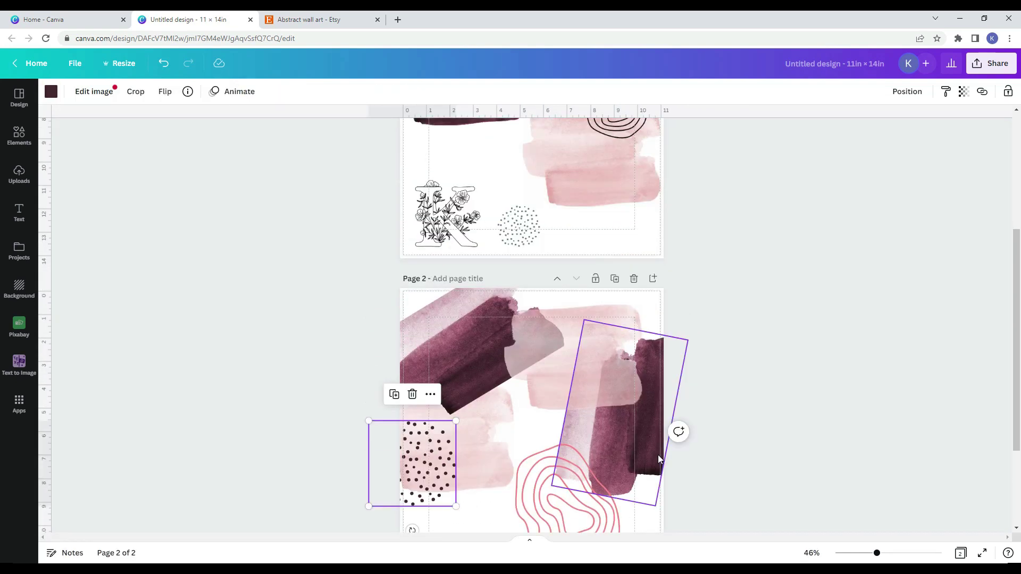
# - Recolor the wavy-line shape medium plum and move it partly off the right edge of page 2
pyautogui.scroll(-3, 658, 456)
pyautogui.scroll(1, 670, 455)
pyautogui.click(612, 410)
pyautogui.click(51, 91)
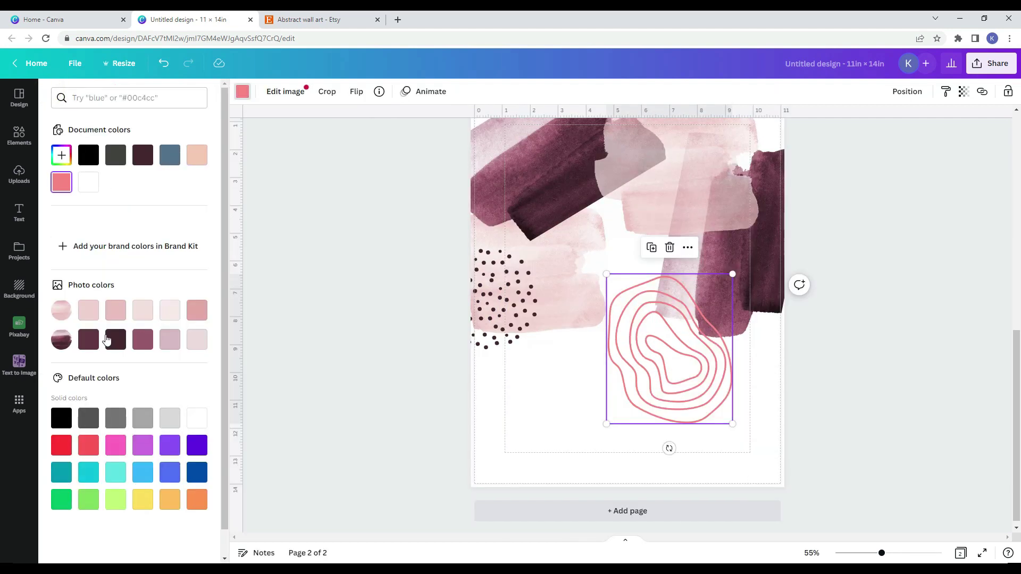
pyautogui.click(89, 346)
pyautogui.moveTo(575, 348); pyautogui.dragTo(662, 321)
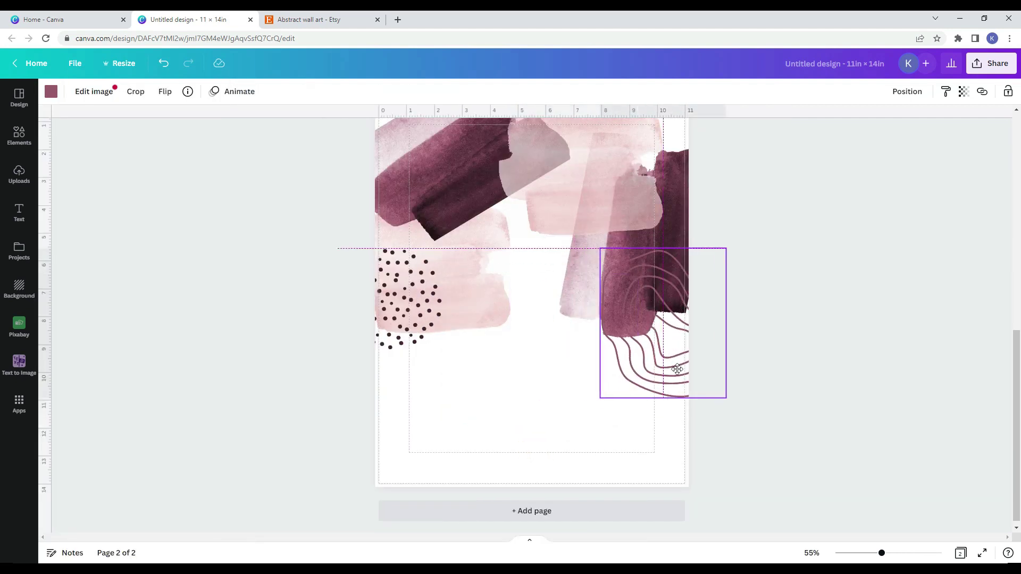
# - Send the dot pattern behind the pale pink brush strokes at the left edge of page 2
pyautogui.rightClick(393, 303)
pyautogui.click(428, 428)
pyautogui.rightClick(395, 374)
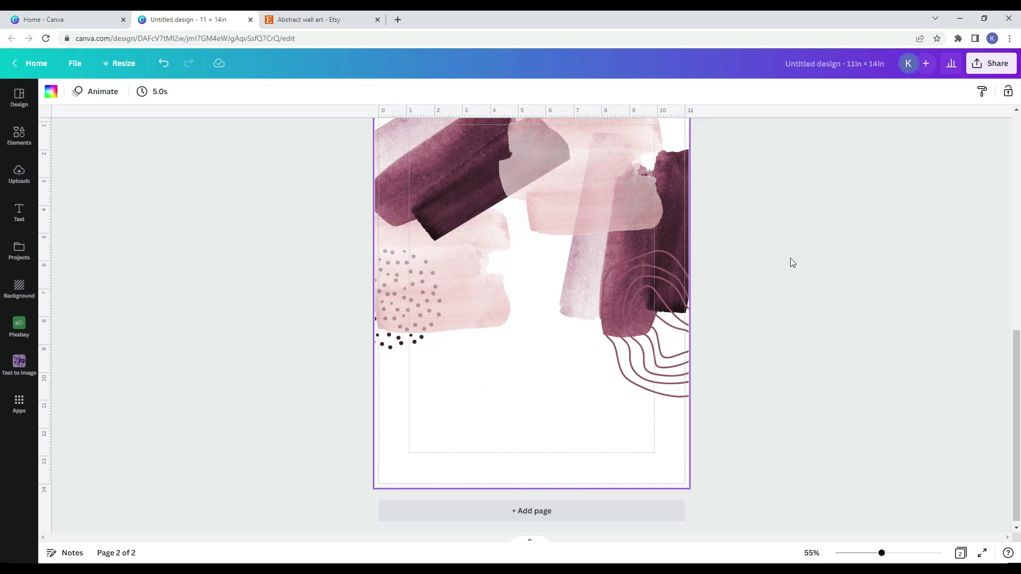
# - Group all the artwork on page 2, duplicate the group, and rotate the copy to fill the lower half
pyautogui.scroll(-3, 694, 309)
pyautogui.moveTo(358, 168); pyautogui.dragTo(725, 447)
pyautogui.click(887, 91)
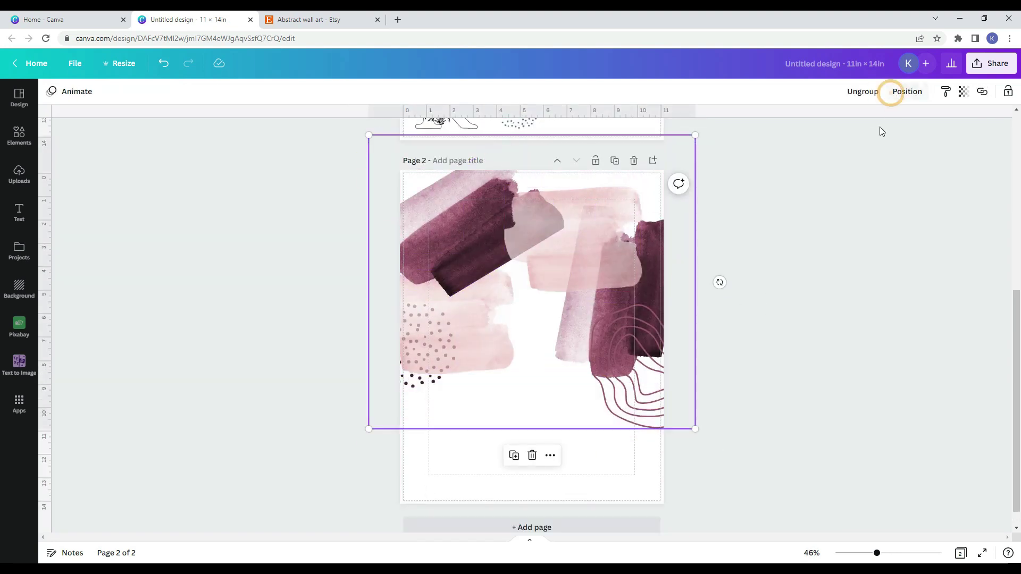
pyautogui.moveTo(719, 282); pyautogui.dragTo(591, 441)
pyautogui.click(817, 312)
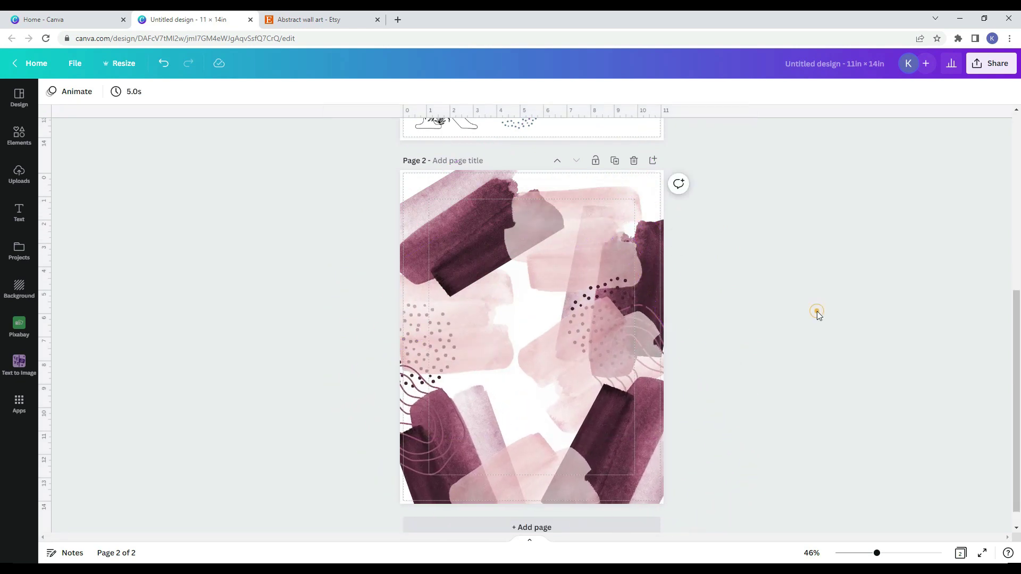
# - Ungroup the rotated copy and delete its pale pink brush strokes over the right-middle of page 2
pyautogui.click(589, 223)
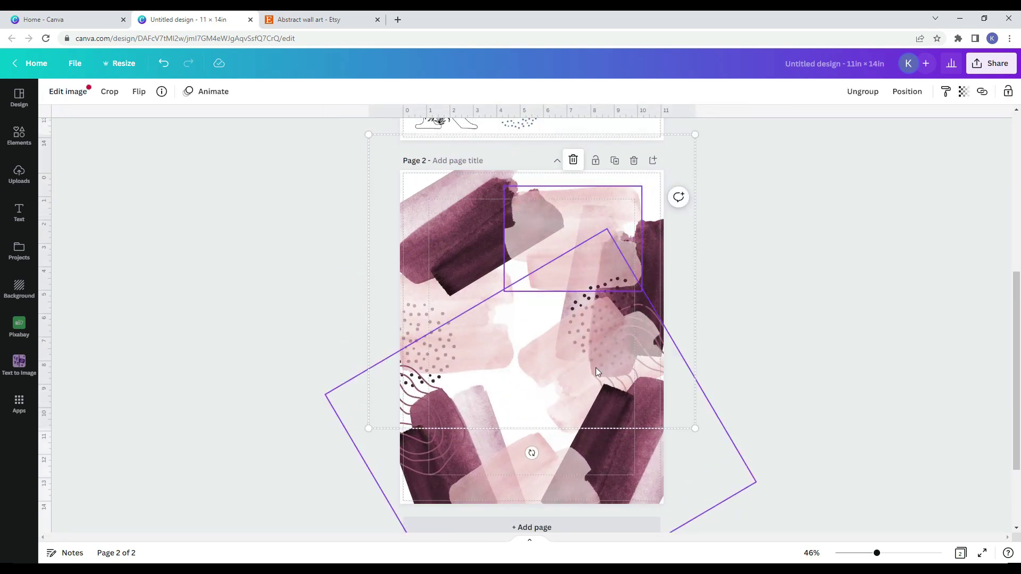
pyautogui.click(862, 92)
pyautogui.click(787, 223)
pyautogui.click(544, 373)
pyautogui.press('Delete')
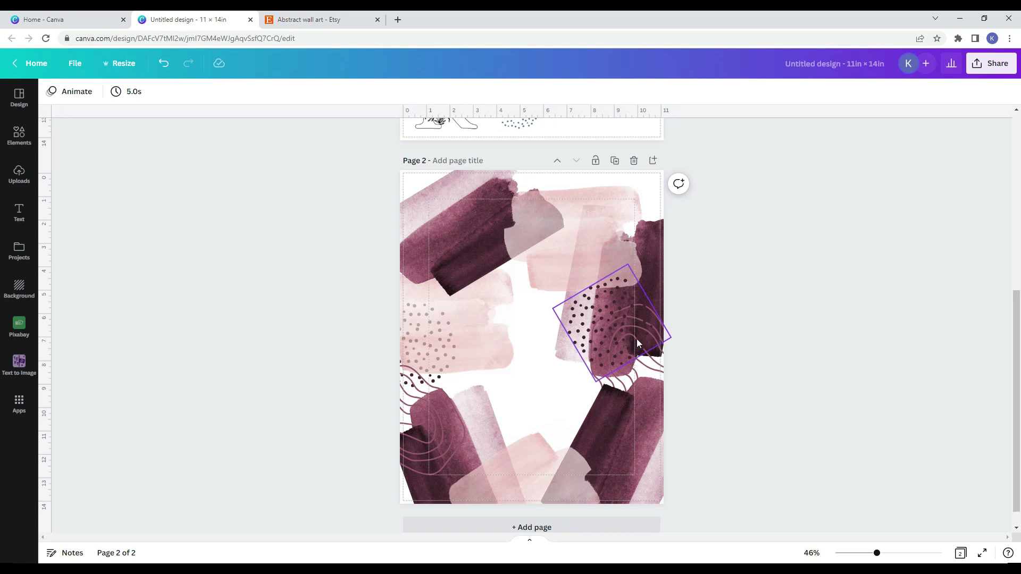
# - Move the pale pink strokes at the bottom of page 2 slightly down and the lower-right plum strokes further right
pyautogui.click(518, 474)
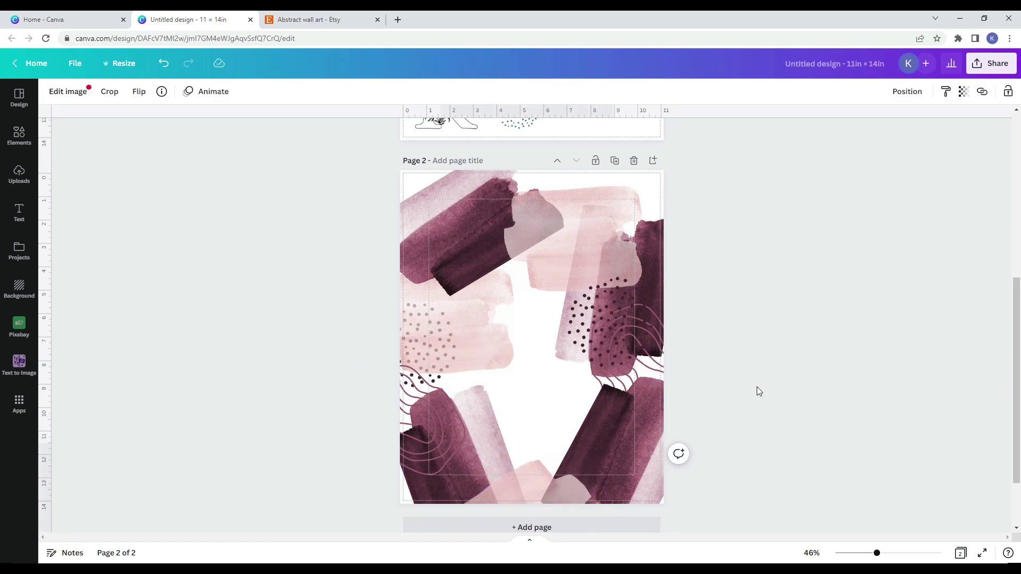
pyautogui.moveTo(636, 451); pyautogui.dragTo(657, 451)
pyautogui.click(705, 321)
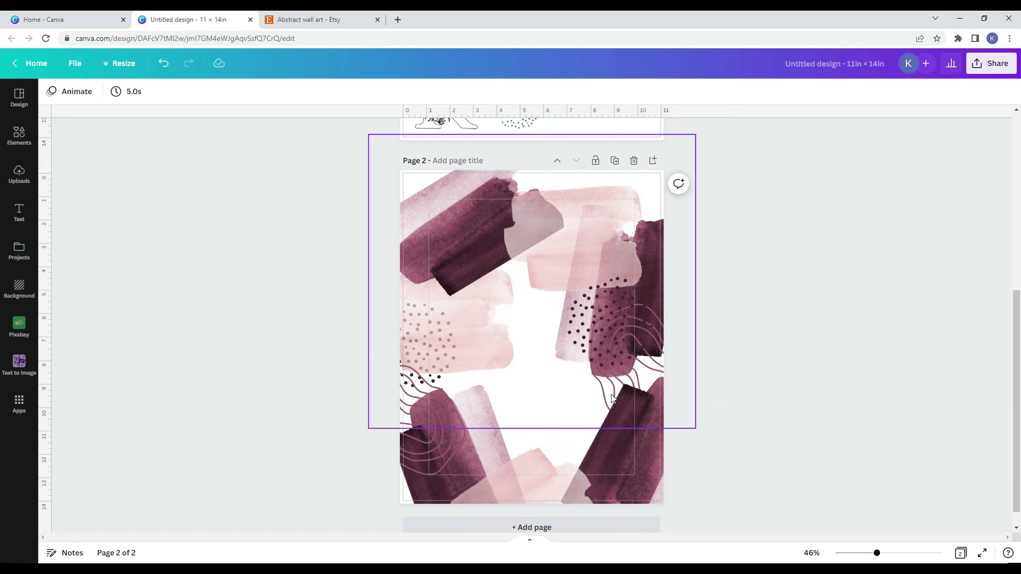
# - Duplicate the wavy lines at the lower left of page 2, recolor the copy pale pink, and place it over the lower-right plum strokes
pyautogui.click(435, 458)
pyautogui.click(51, 91)
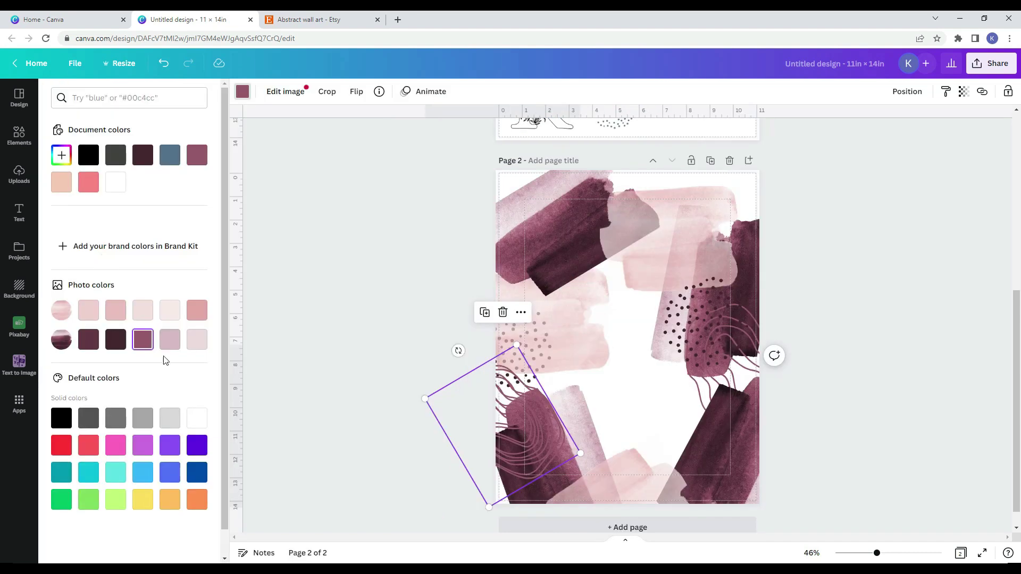
pyautogui.click(197, 339)
pyautogui.moveTo(505, 456); pyautogui.dragTo(776, 492)
pyautogui.click(857, 294)
# - Place a copy of the pale pink wavy lines over the plum strokes in the upper-left corner of page 2
pyautogui.click(636, 458)
pyautogui.moveTo(636, 457); pyautogui.dragTo(377, 191)
pyautogui.moveTo(432, 129); pyautogui.dragTo(441, 128)
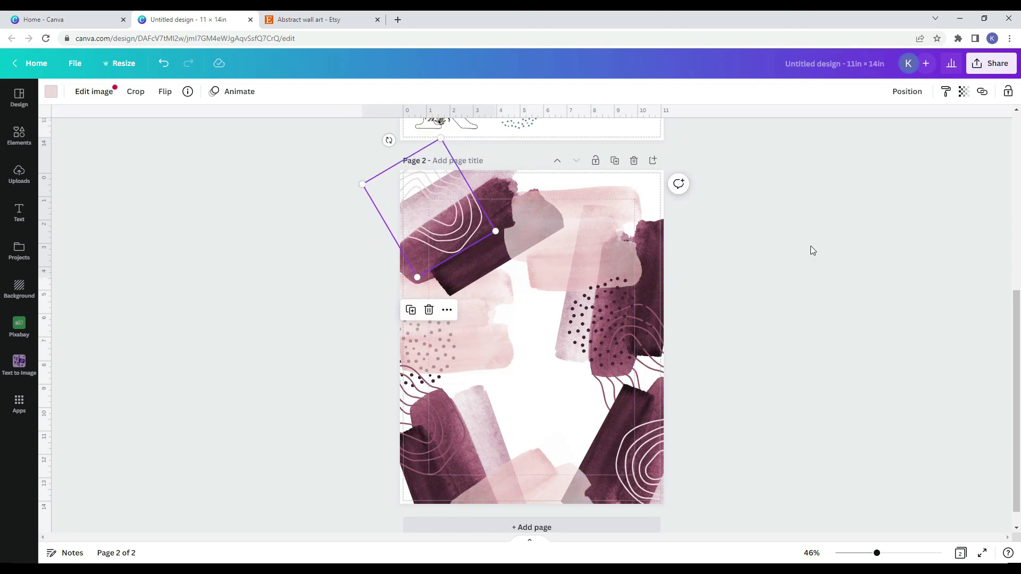
# - Place a copy of the dark dot pattern in the upper-right corner of page 2
pyautogui.click(593, 310)
pyautogui.moveTo(594, 309); pyautogui.dragTo(651, 192)
pyautogui.click(706, 196)
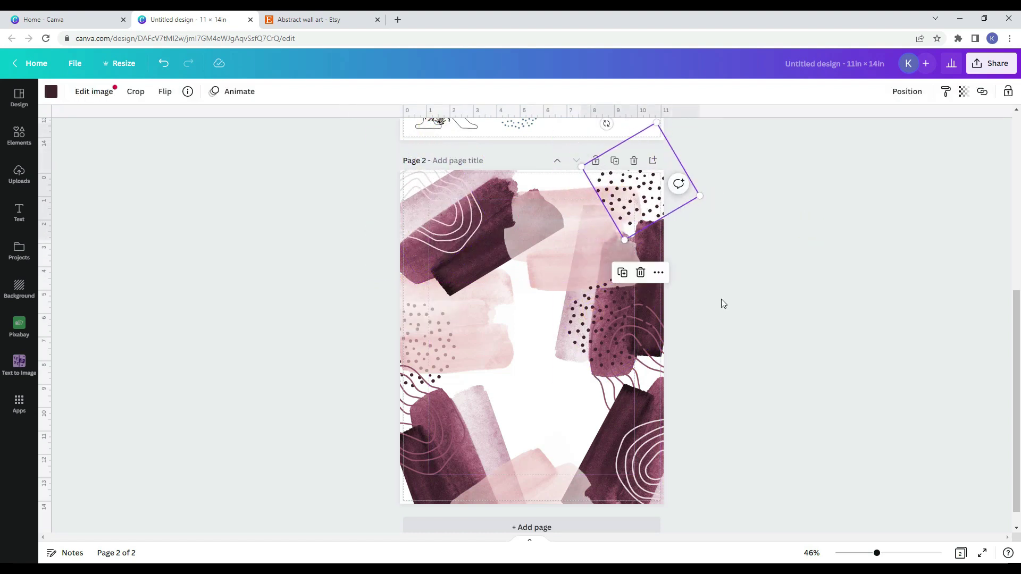
pyautogui.click(721, 299)
# - Rotate the pale pink strokes at the bottom of page 2 to about -164° and move them up into the gap between the plum strokes
pyautogui.click(550, 476)
pyautogui.moveTo(488, 446)
pyautogui.mouseDown()
pyautogui.moveTo(482, 453)
pyautogui.moveTo(547, 444)
pyautogui.mouseUp()
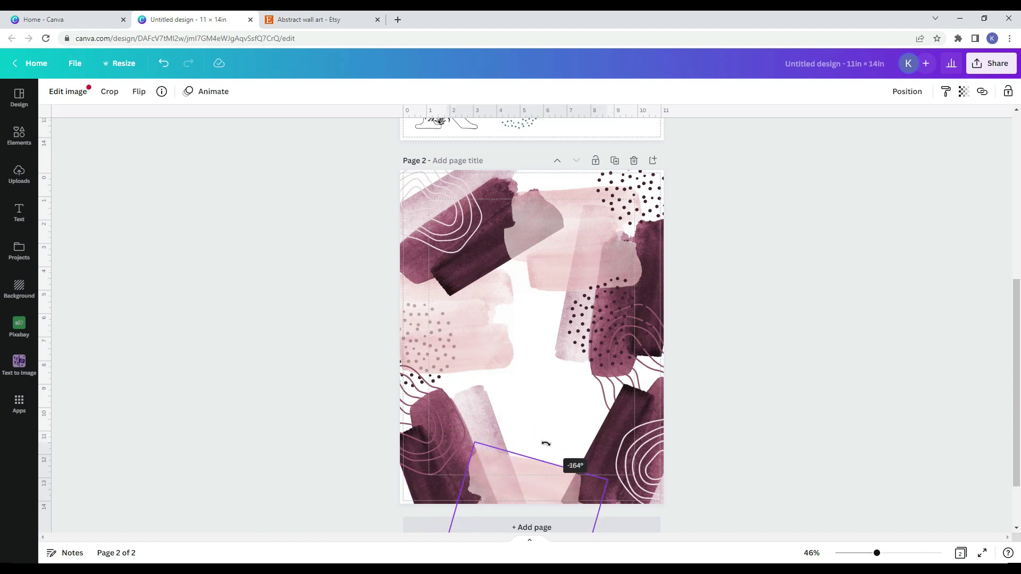
pyautogui.moveTo(536, 480); pyautogui.dragTo(564, 468)
pyautogui.click(748, 394)
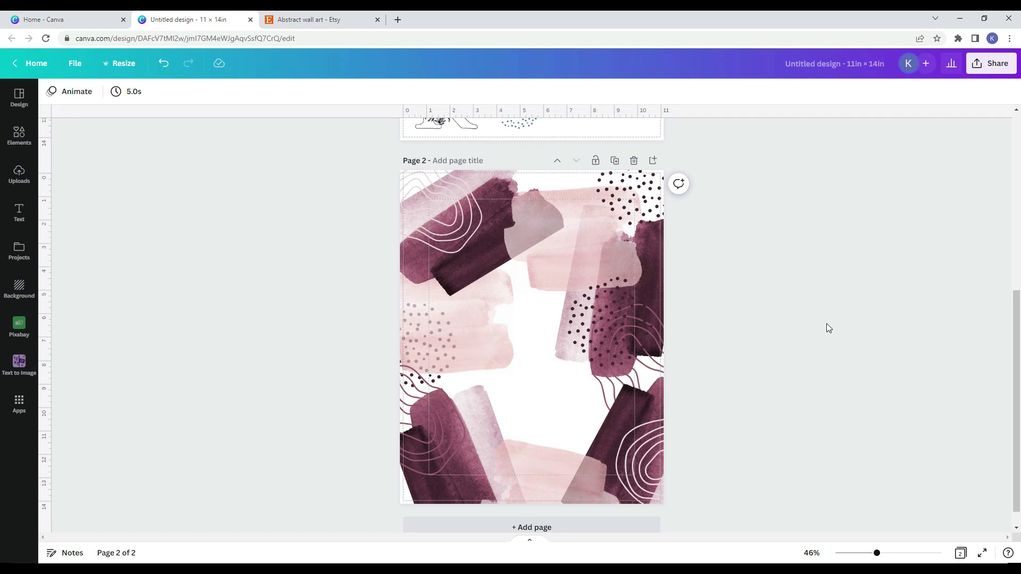
# - Duplicate page 2 and add a text box reading "K" on page 3, enlarged to font size 587
pyautogui.scroll(-1, 826, 323)
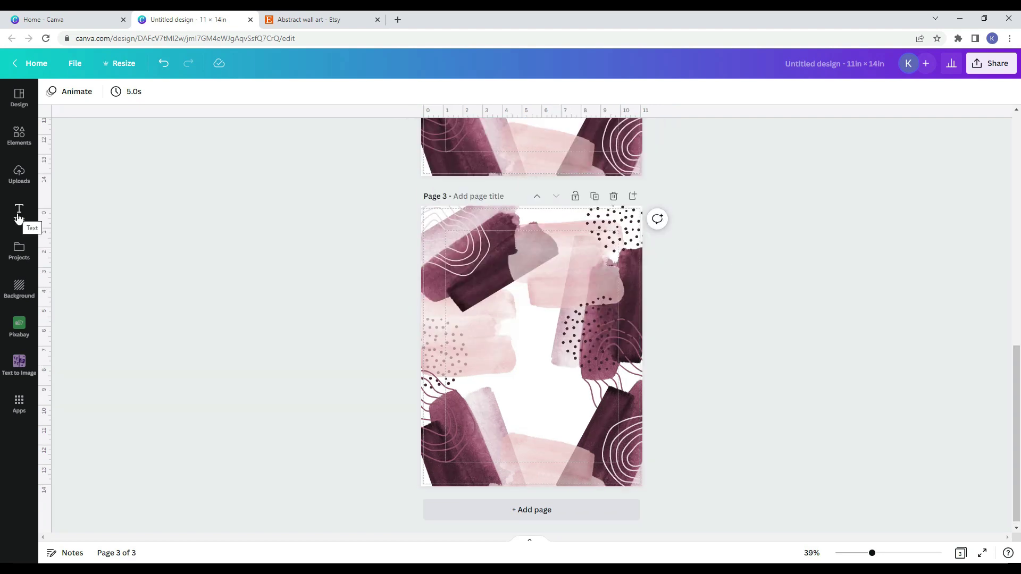
pyautogui.click(19, 212)
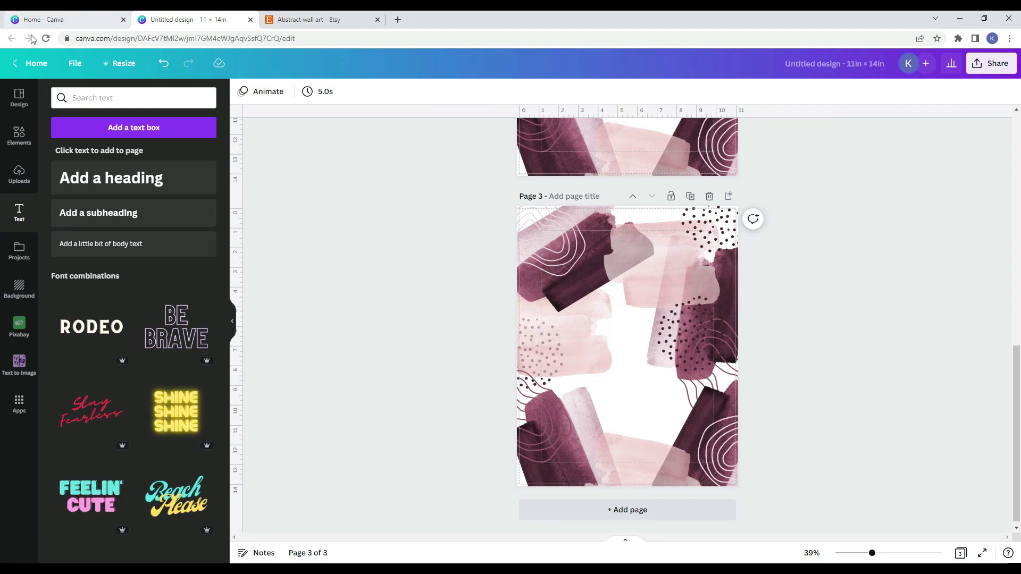
pyautogui.click(181, 131)
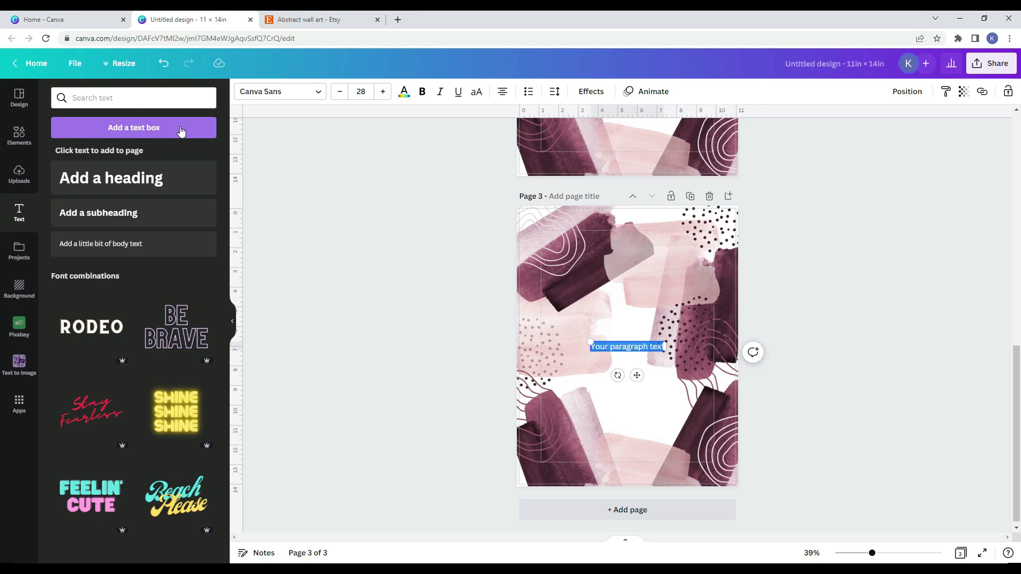
pyautogui.write('K')
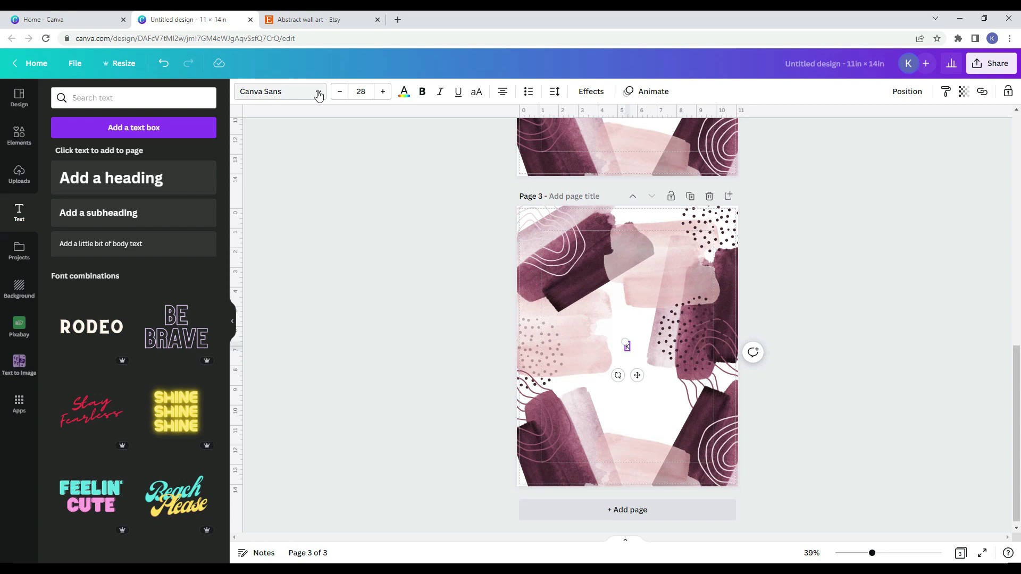
pyautogui.click(232, 321)
pyautogui.moveTo(529, 341); pyautogui.dragTo(575, 427)
# - Try the Black Mango SemiBold and Archivo Black fonts on the K on page 3
pyautogui.click(126, 95)
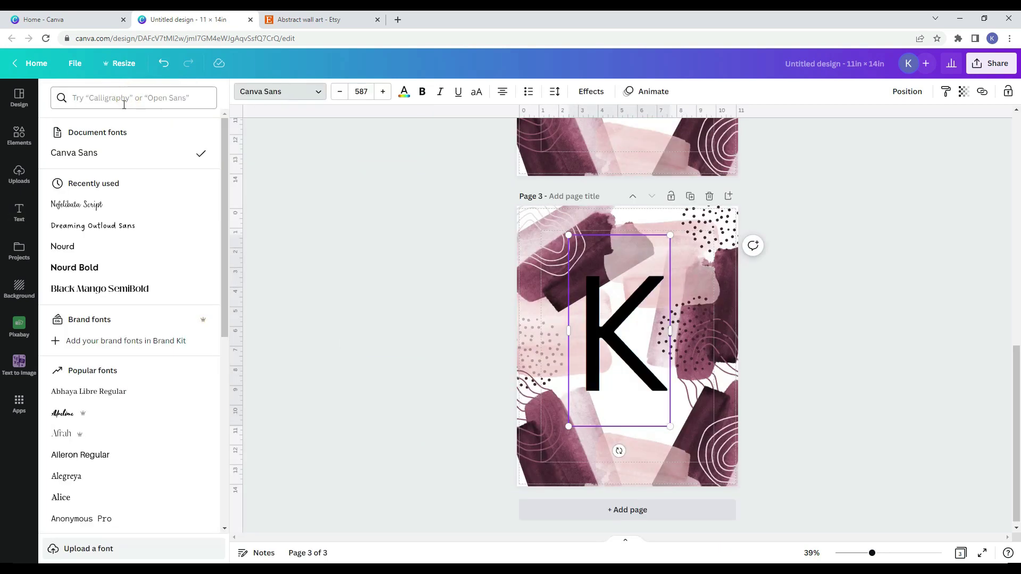
pyautogui.click(130, 292)
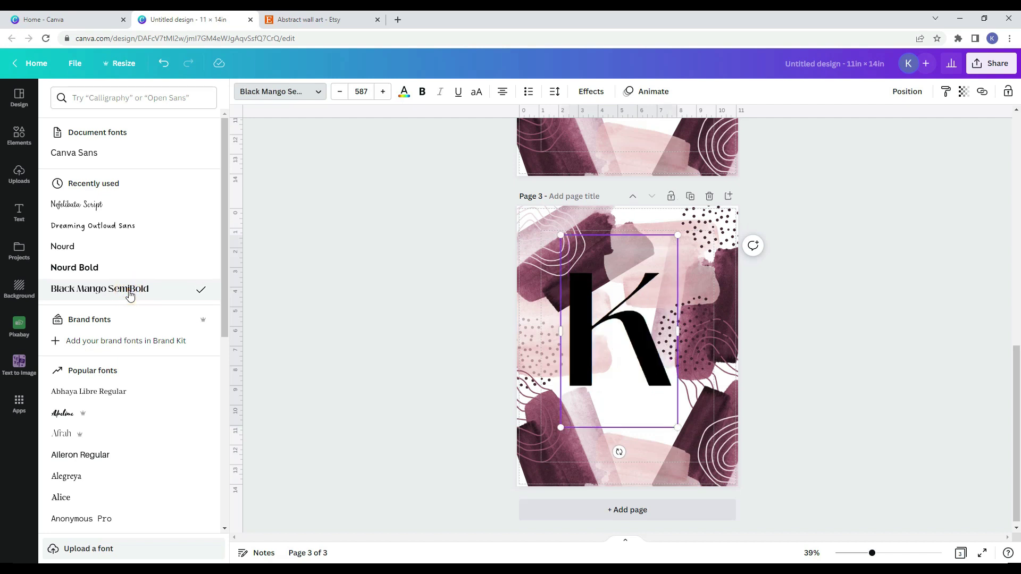
pyautogui.scroll(-5, 128, 296)
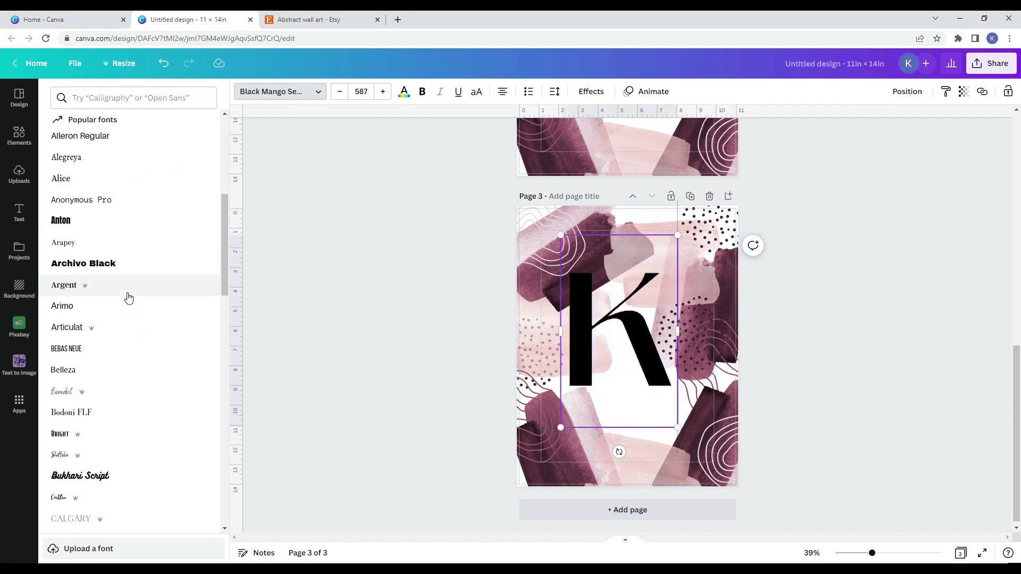
pyautogui.click(108, 266)
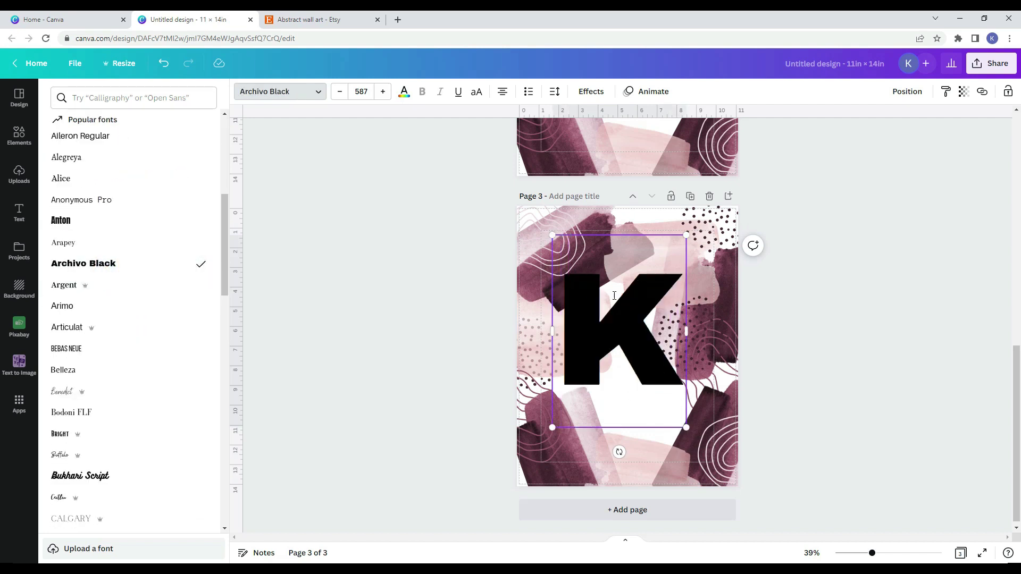
# - Center the K on page 3 and lower its opacity slightly so the artwork shows through
pyautogui.click(941, 318)
pyautogui.moveTo(556, 234); pyautogui.dragTo(563, 249)
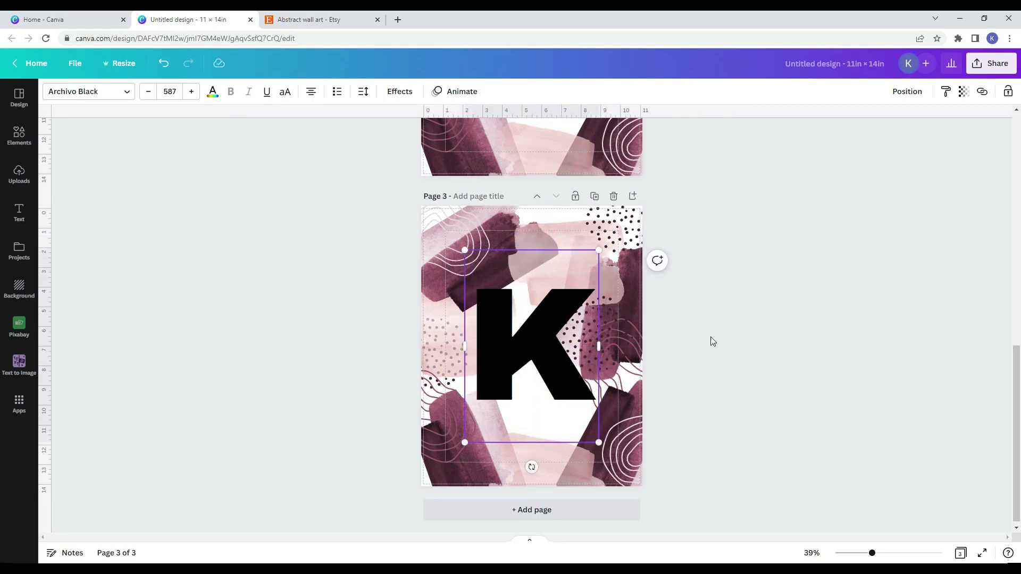
pyautogui.click(728, 350)
pyautogui.click(555, 378)
pyautogui.click(963, 91)
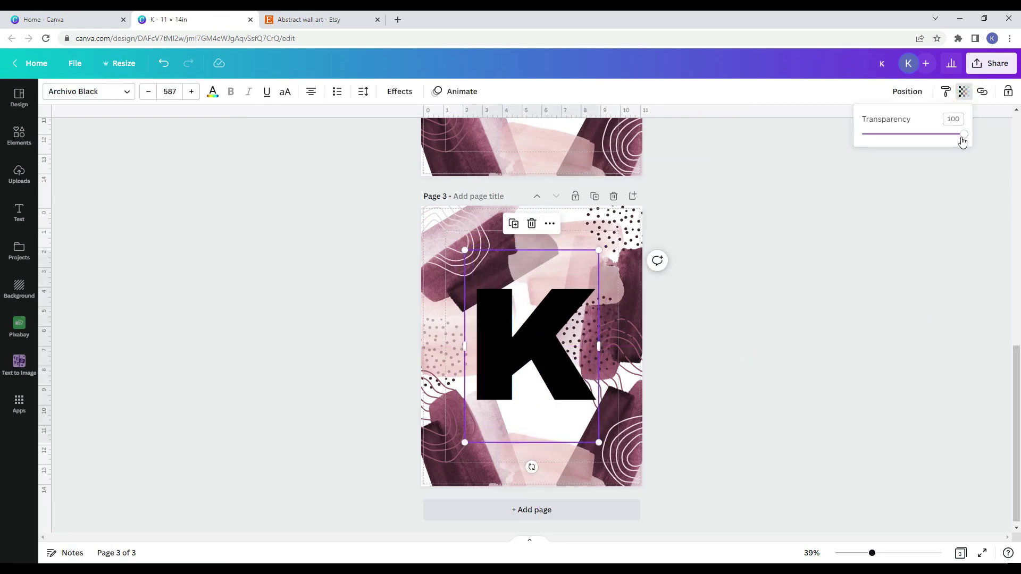
pyautogui.moveTo(962, 140)
pyautogui.mouseDown()
pyautogui.moveTo(934, 137)
pyautogui.moveTo(943, 137)
pyautogui.mouseUp()
pyautogui.click(828, 330)
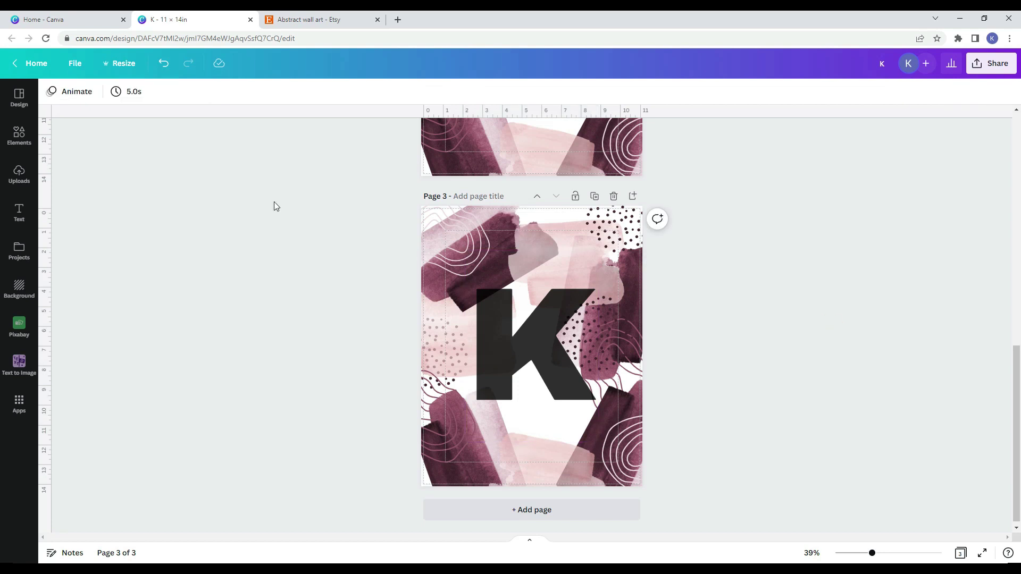
# - Set the font of the K on page 3 to Eczar SemiBold
pyautogui.click(513, 366)
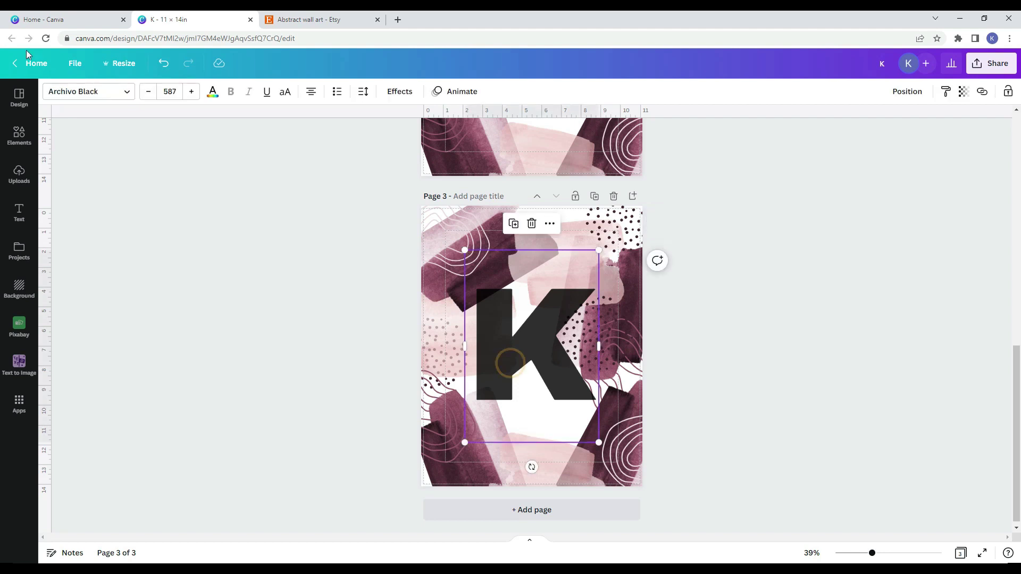
pyautogui.click(87, 91)
pyautogui.scroll(-5, 153, 266)
pyautogui.scroll(-1, 154, 274)
pyautogui.click(91, 339)
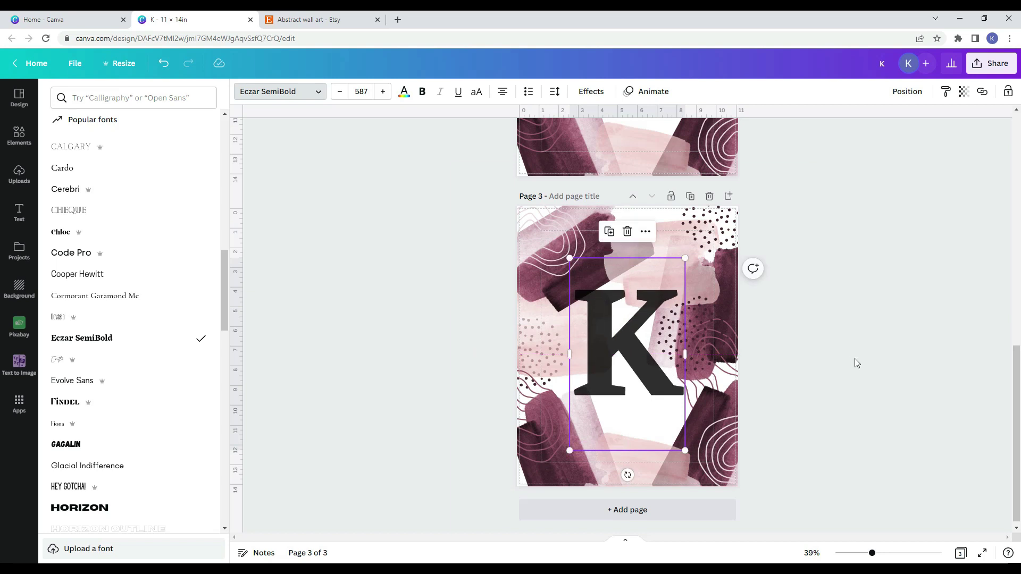
pyautogui.click(725, 372)
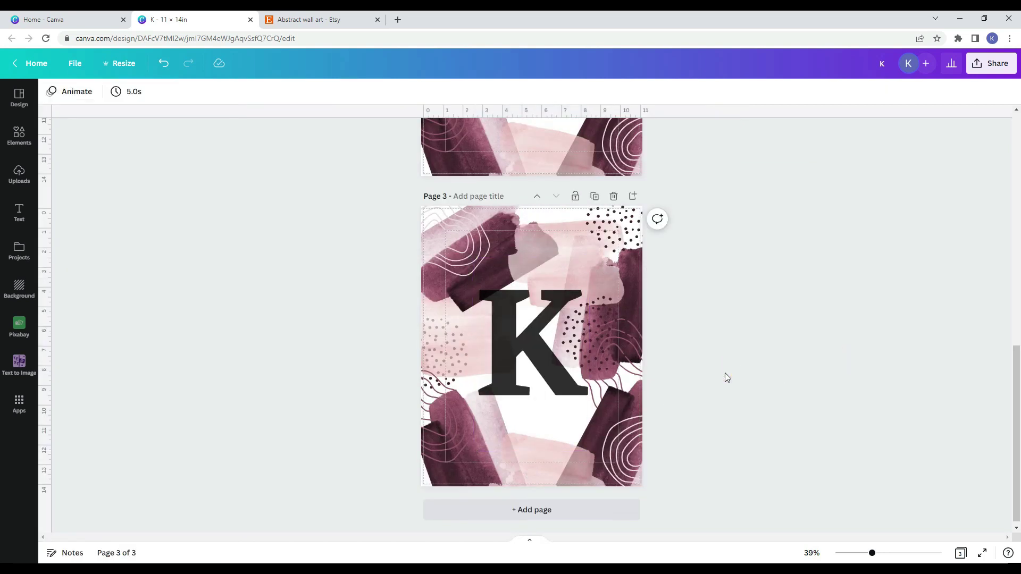
# - Duplicate page 3 and shrink the K on page 4 to font size 136 near the page center
pyautogui.click(595, 196)
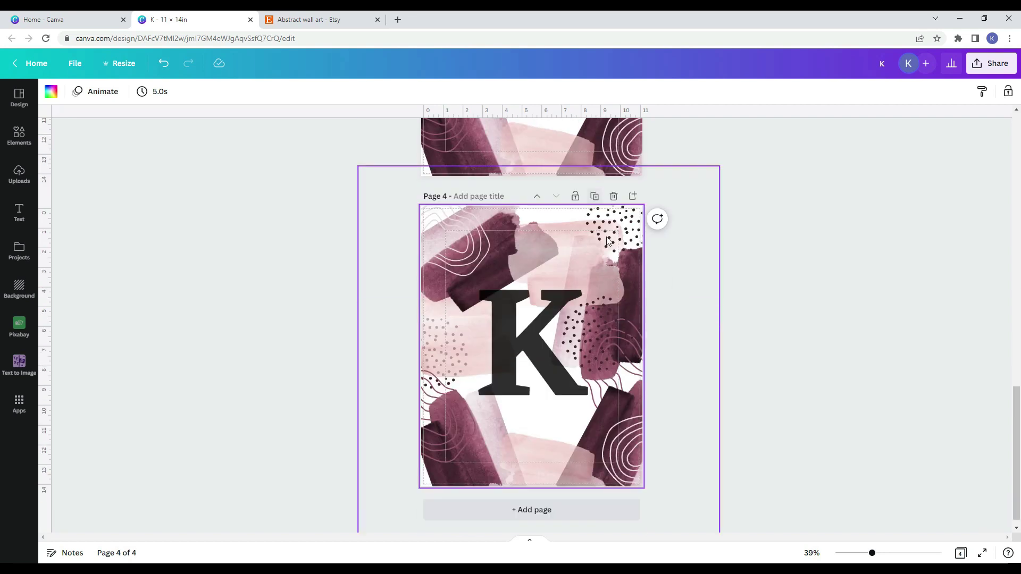
pyautogui.doubleClick(530, 366)
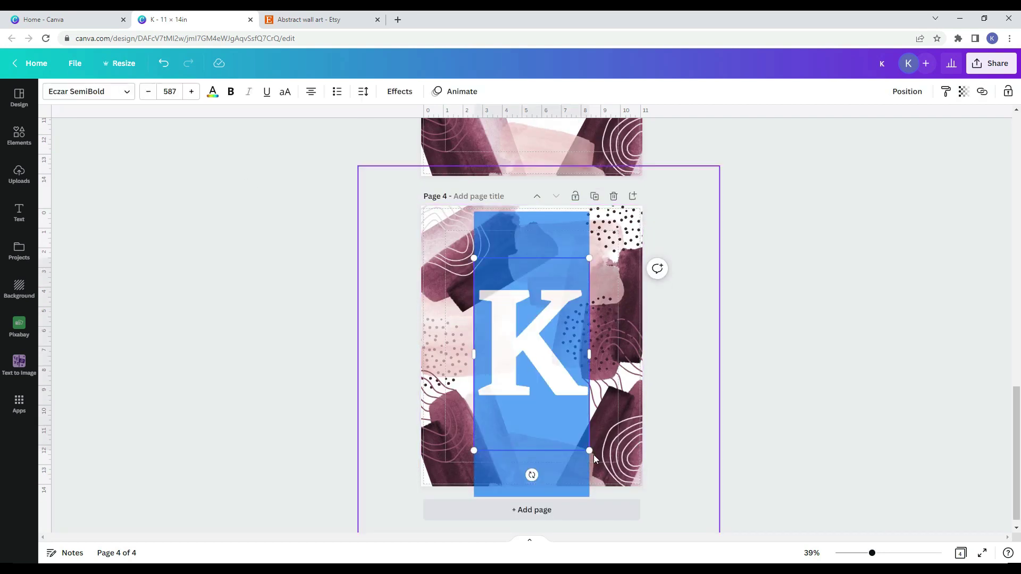
pyautogui.moveTo(594, 454); pyautogui.dragTo(523, 324)
pyautogui.moveTo(487, 273); pyautogui.dragTo(524, 359)
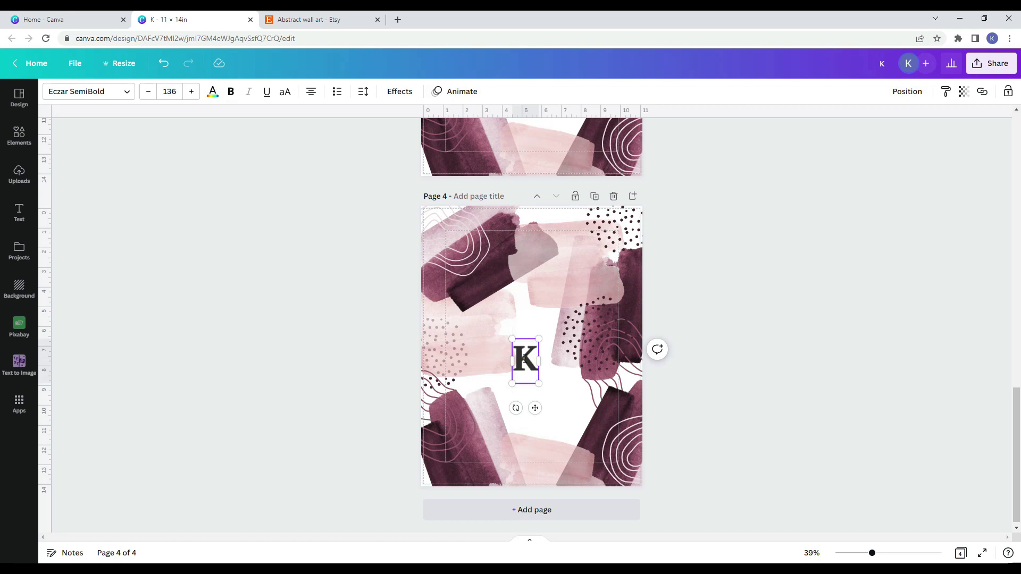
# - Replace the K on page 4 with the text "your favorite quote" enclosed in double quotation marks
pyautogui.doubleClick(524, 359)
pyautogui.write('you')
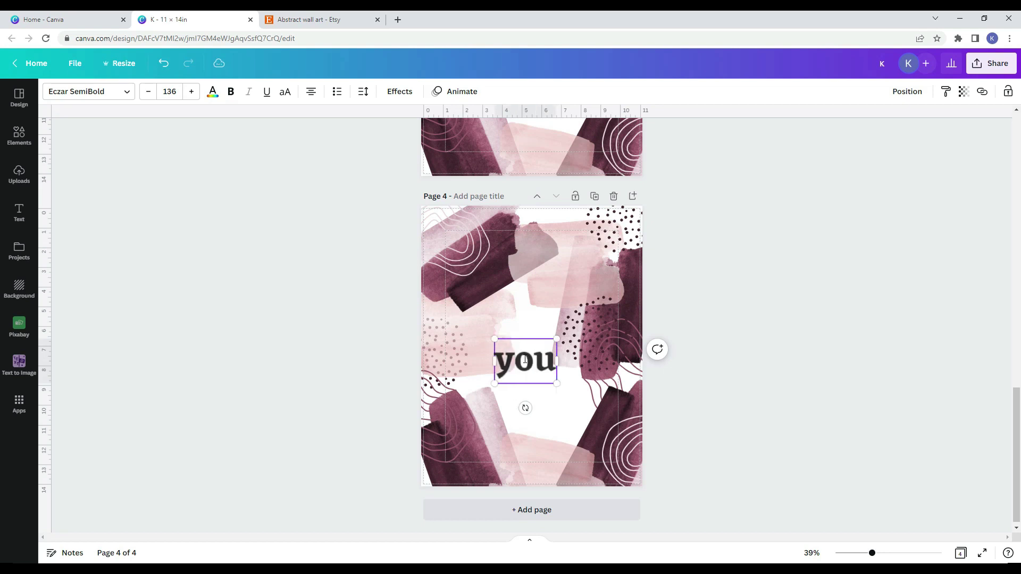
pyautogui.write('r fa')
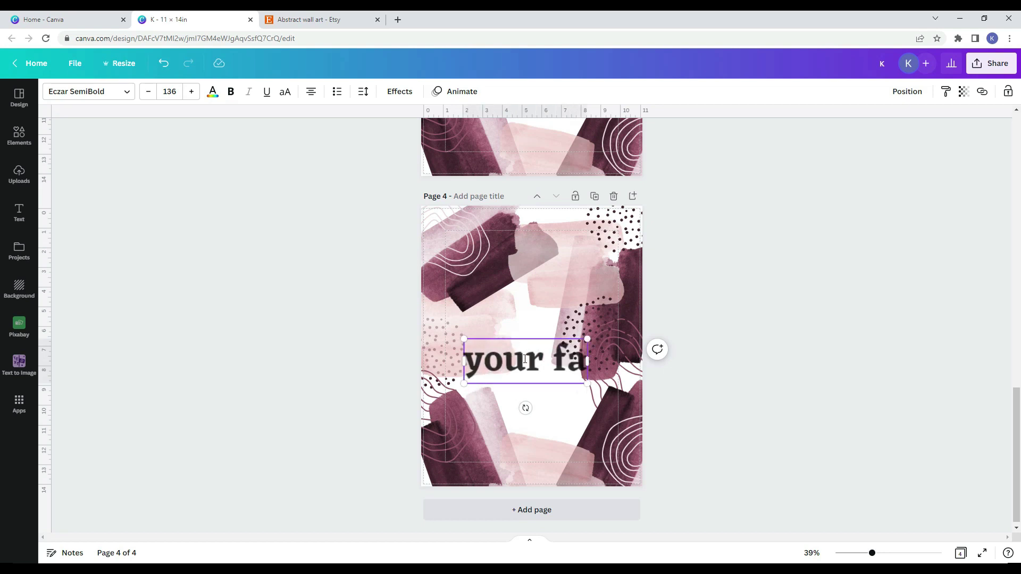
pyautogui.write('vorite quote')
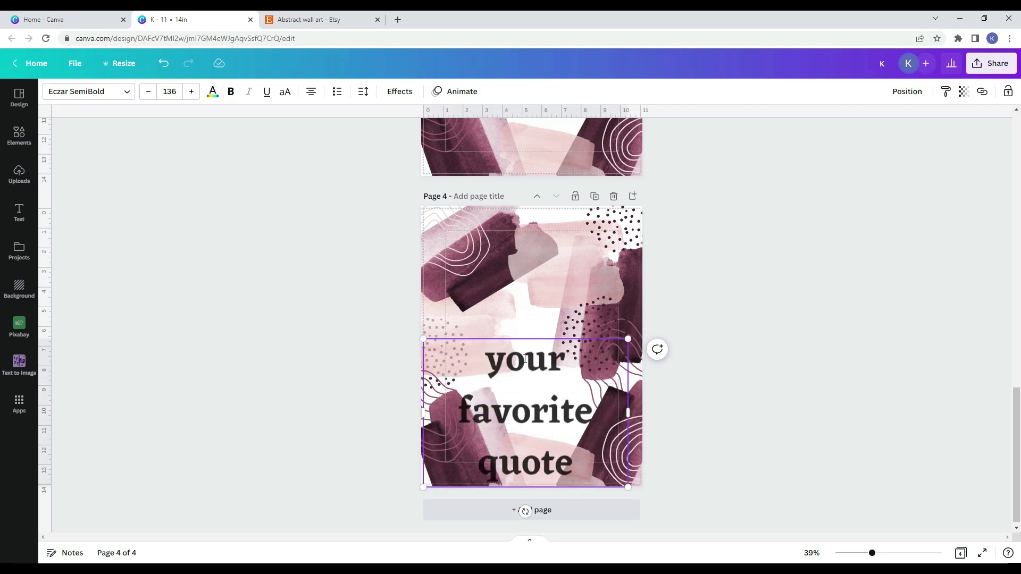
pyautogui.write('"')
pyautogui.press('Home')
pyautogui.write('"')
pyautogui.hotkey('ctrl', 'z')
pyautogui.hotkey('ctrl', 'Home')
pyautogui.write('"')
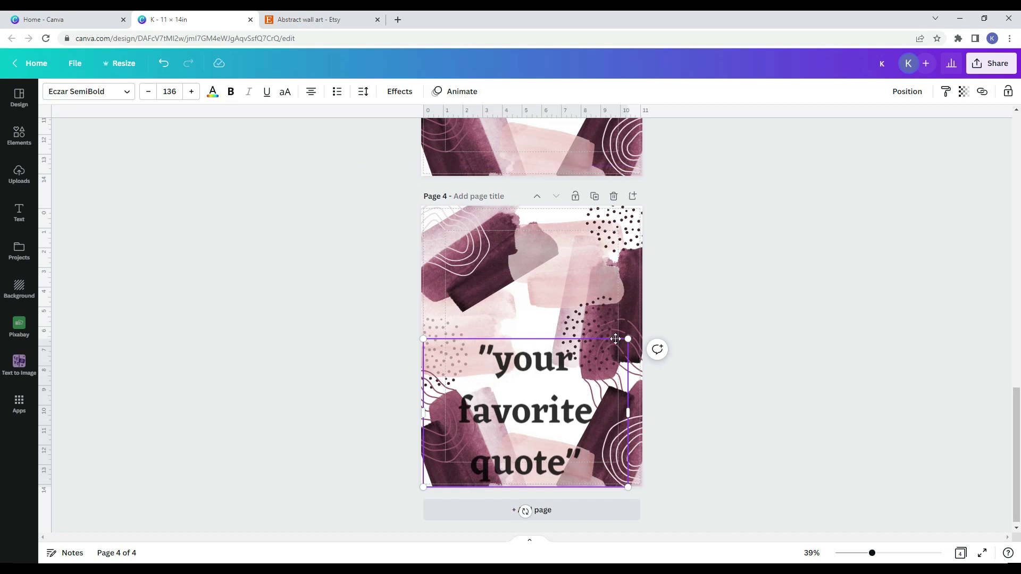
# - Scale the quote on page 4 to font size 114, center it on the page, and tighten its line spacing
pyautogui.moveTo(627, 339); pyautogui.dragTo(558, 283)
pyautogui.click(521, 428)
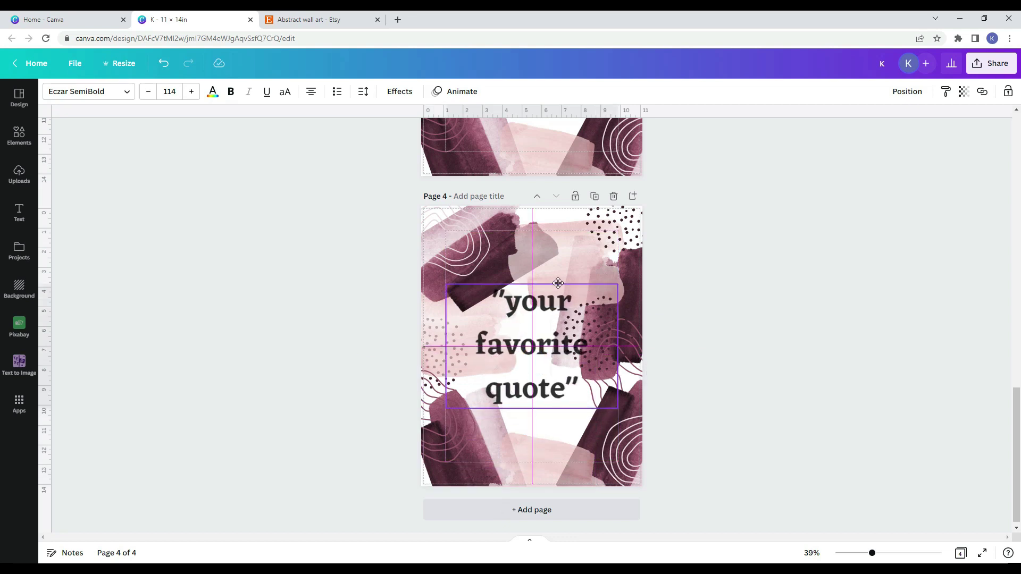
pyautogui.doubleClick(562, 387)
pyautogui.click(363, 91)
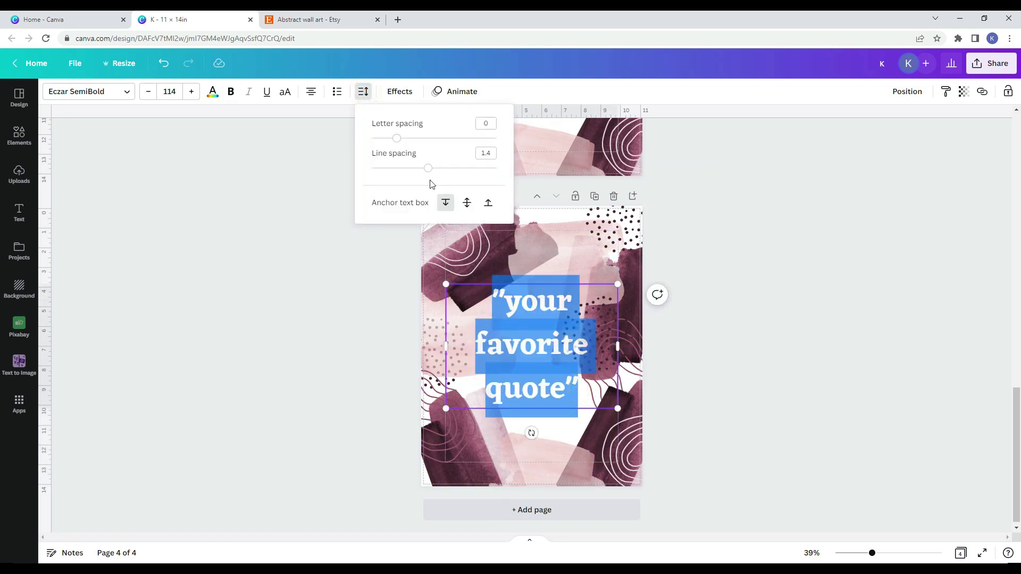
pyautogui.moveTo(428, 168); pyautogui.dragTo(419, 173)
pyautogui.moveTo(423, 322); pyautogui.dragTo(445, 324)
pyautogui.moveTo(580, 284); pyautogui.dragTo(569, 293)
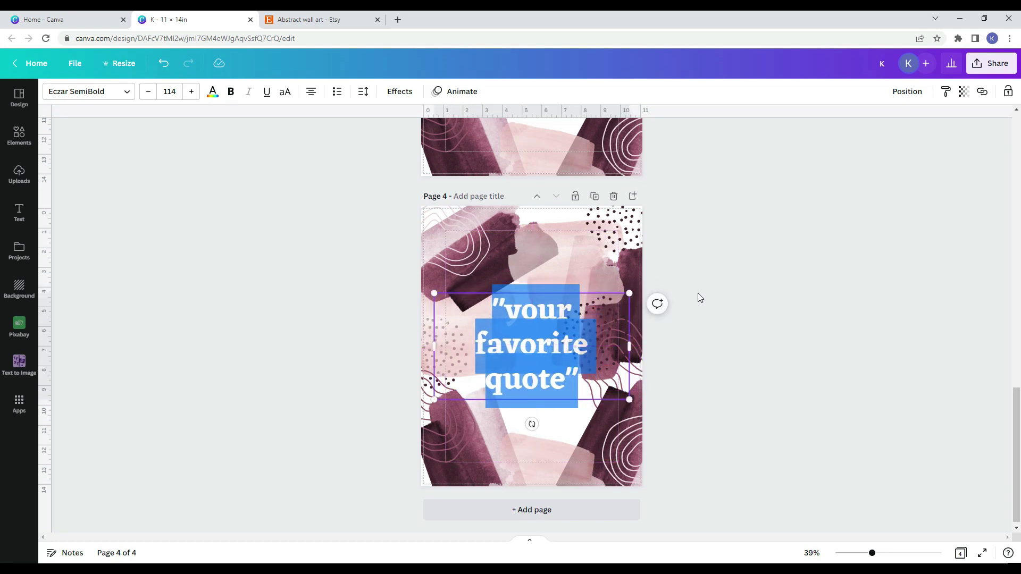
pyautogui.click(698, 296)
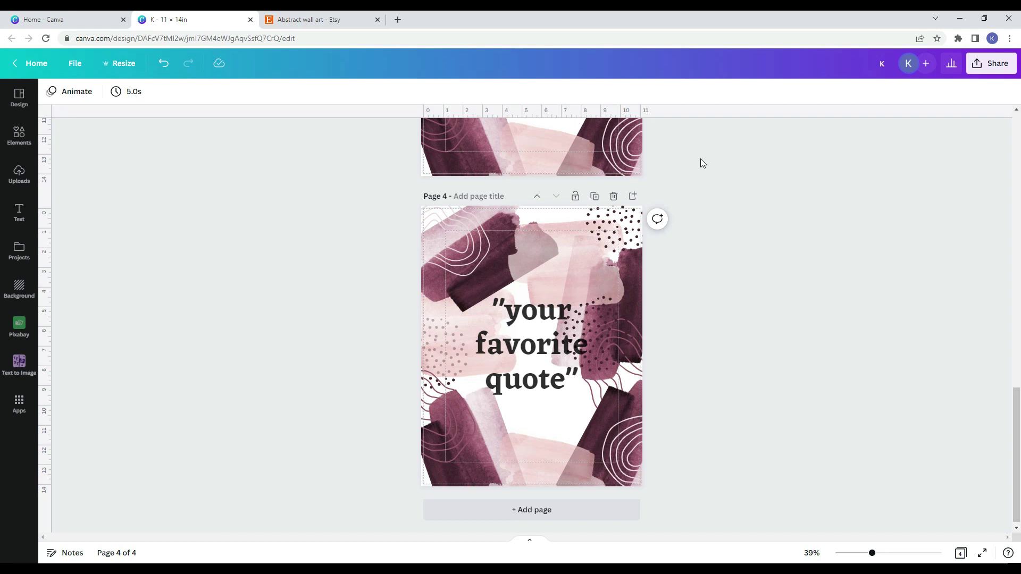
# - Duplicate page 4 and delete the quote text from page 5
pyautogui.click(594, 196)
pyautogui.click(532, 346)
pyautogui.press('Delete')
pyautogui.click(552, 371)
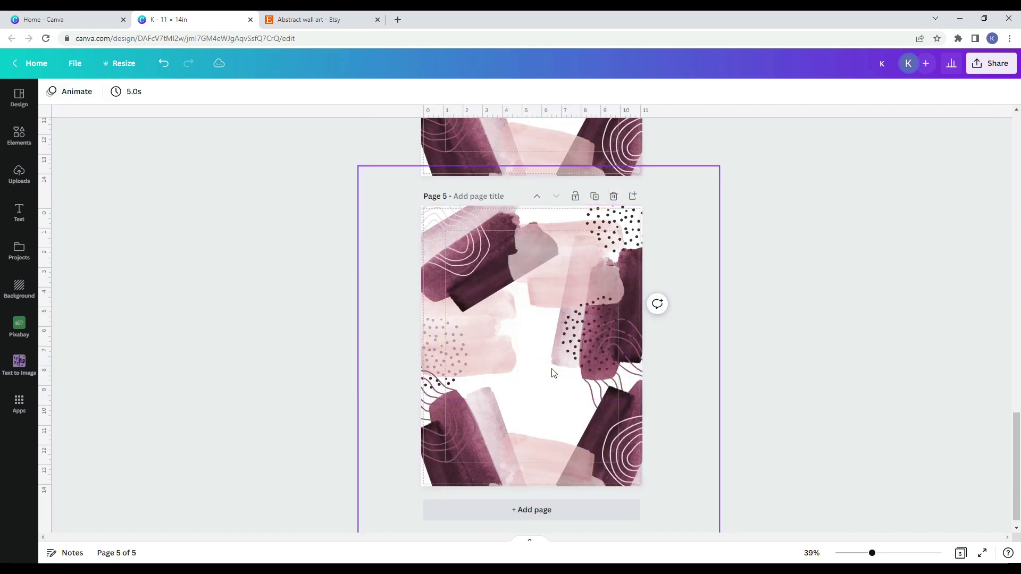
# - Apply the Peony filter to the plum brush stroke in the upper-left corner of page 5
pyautogui.click(212, 149)
pyautogui.click(476, 281)
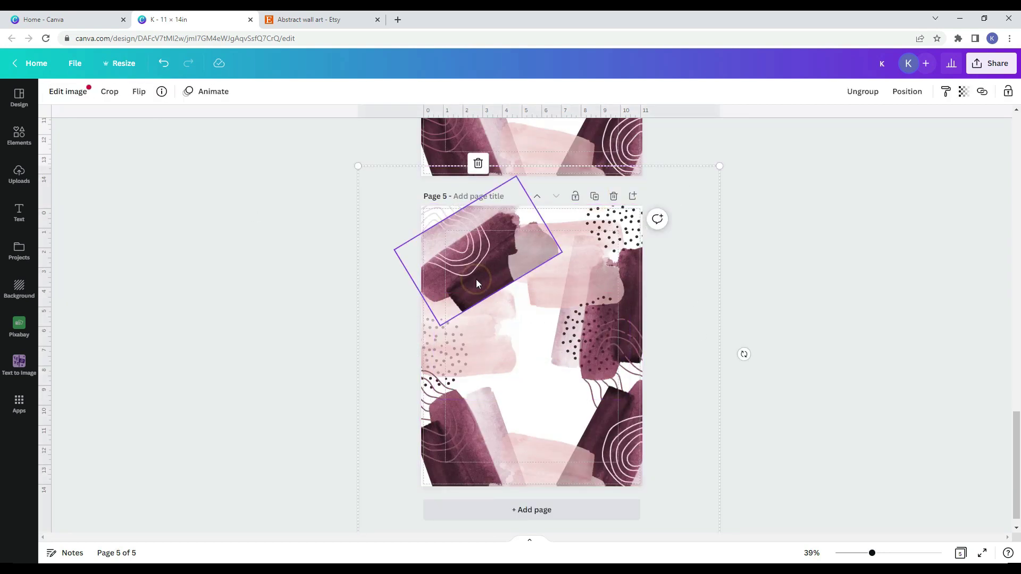
pyautogui.click(72, 92)
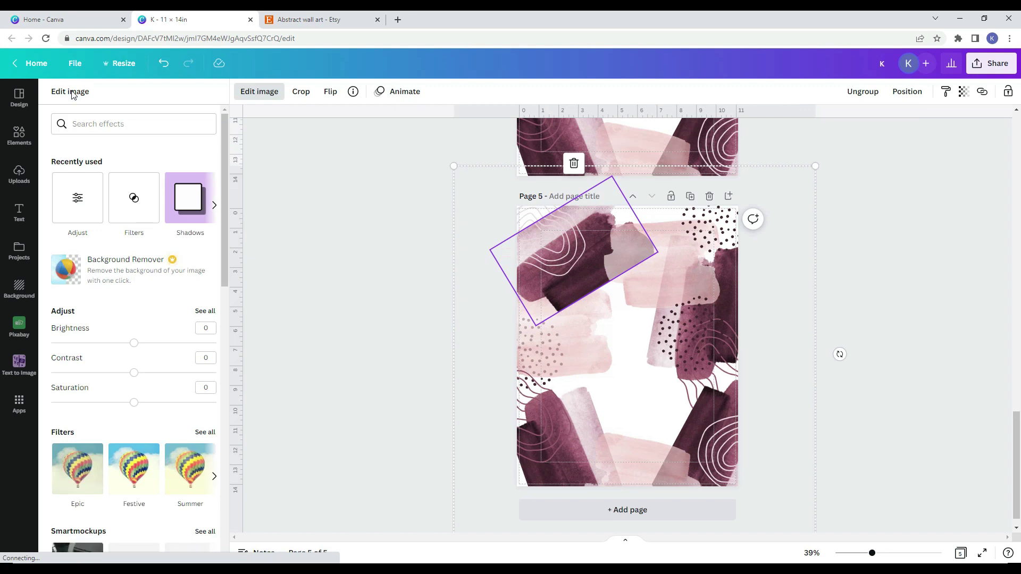
pyautogui.scroll(-3, 203, 264)
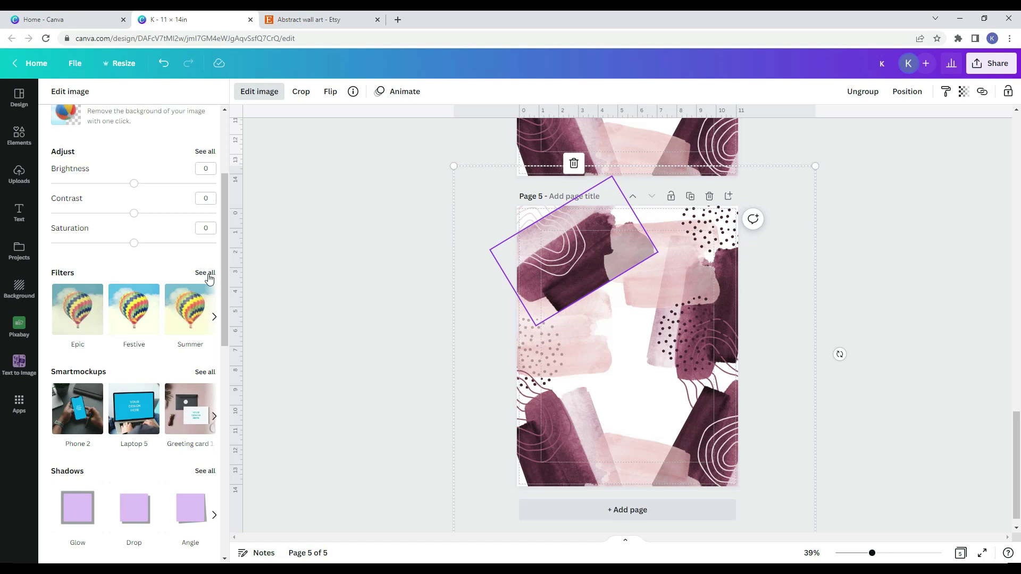
pyautogui.click(206, 273)
pyautogui.scroll(-2, 212, 277)
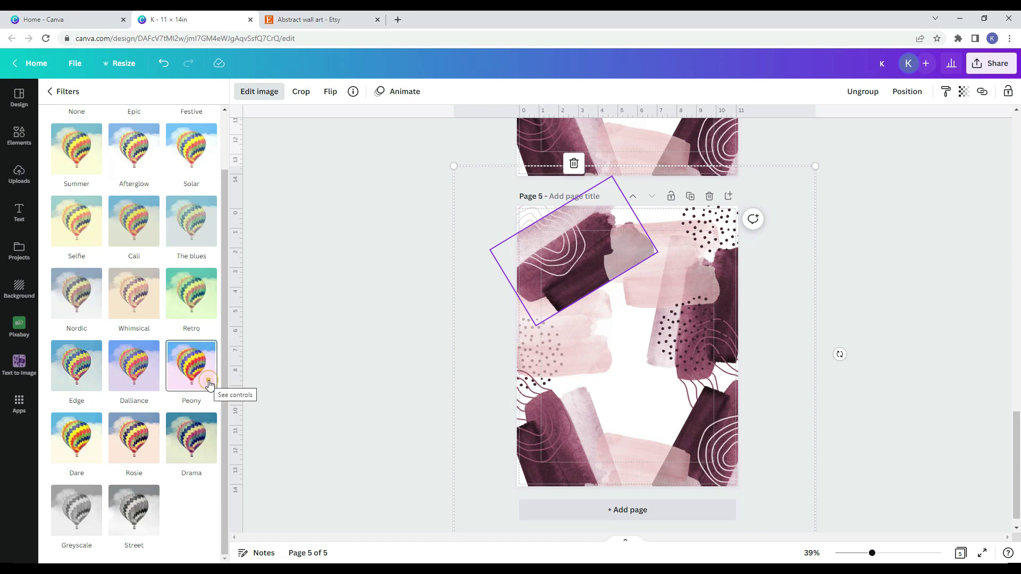
pyautogui.click(209, 384)
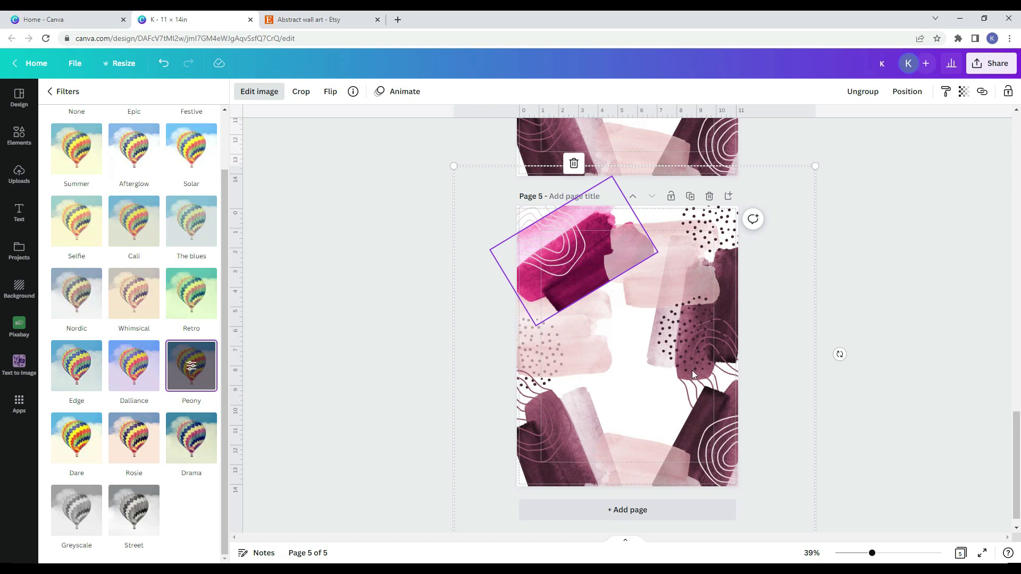
pyautogui.click(692, 398)
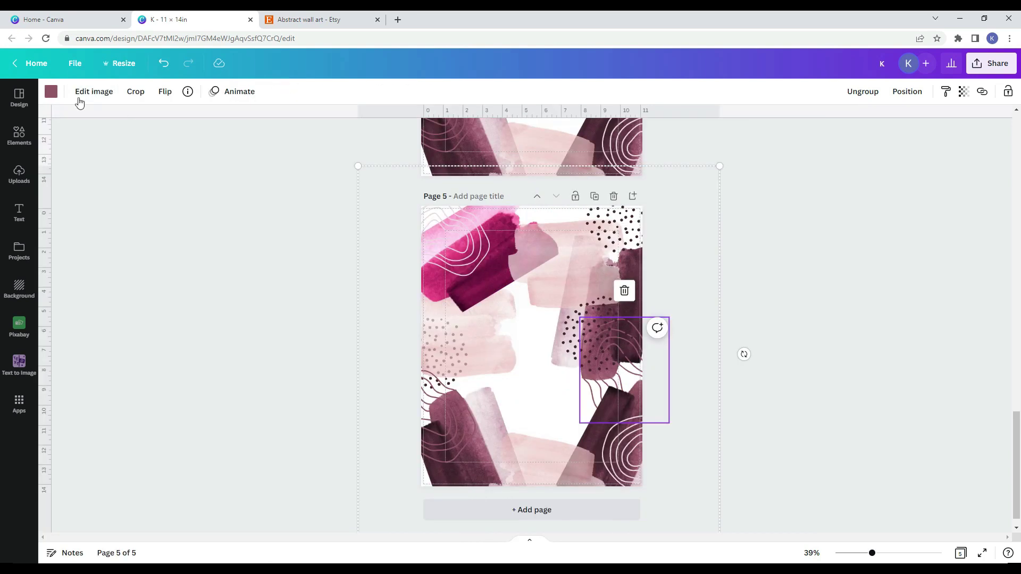
pyautogui.click(80, 99)
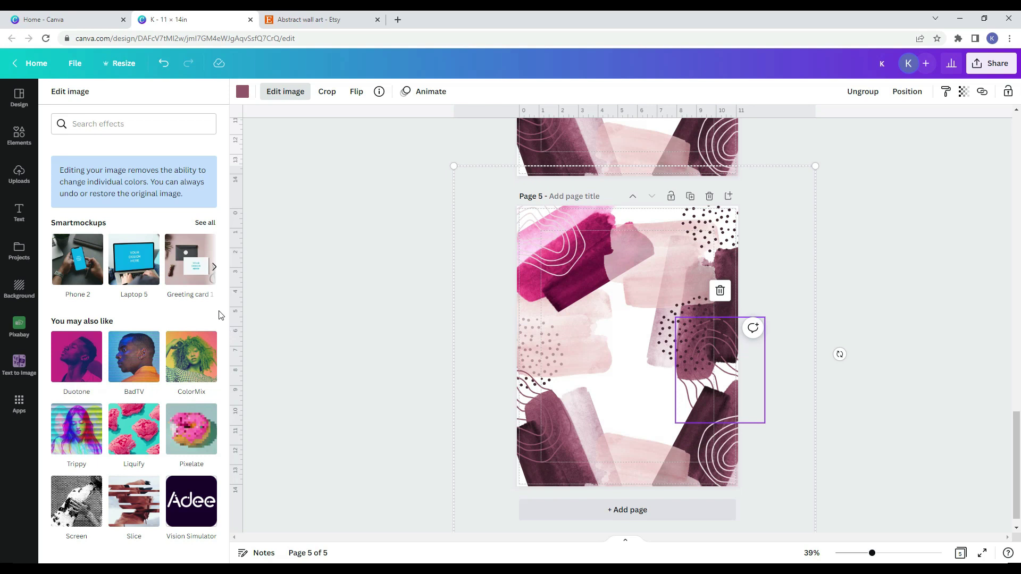
pyautogui.click(385, 409)
pyautogui.click(797, 453)
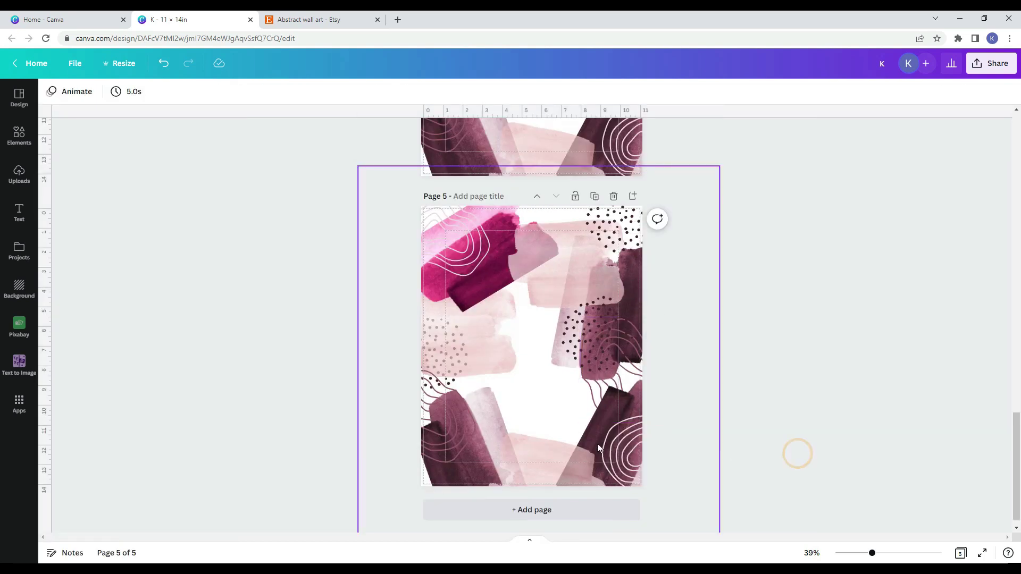
# - Apply the Peony filter to the plum brush strokes in the lower-right and lower-left corners of page 5
pyautogui.doubleClick(596, 419)
pyautogui.click(67, 92)
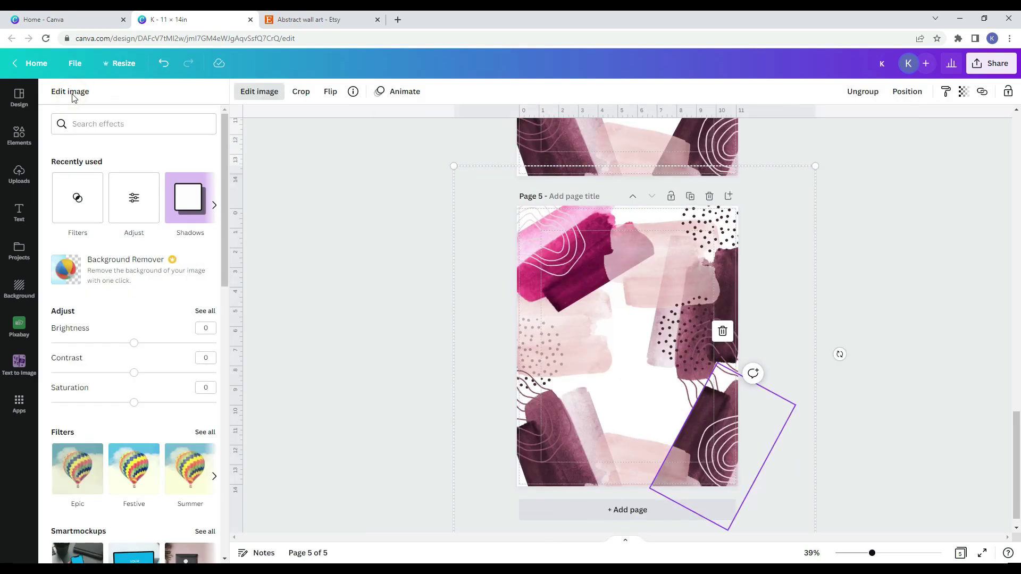
pyautogui.click(209, 398)
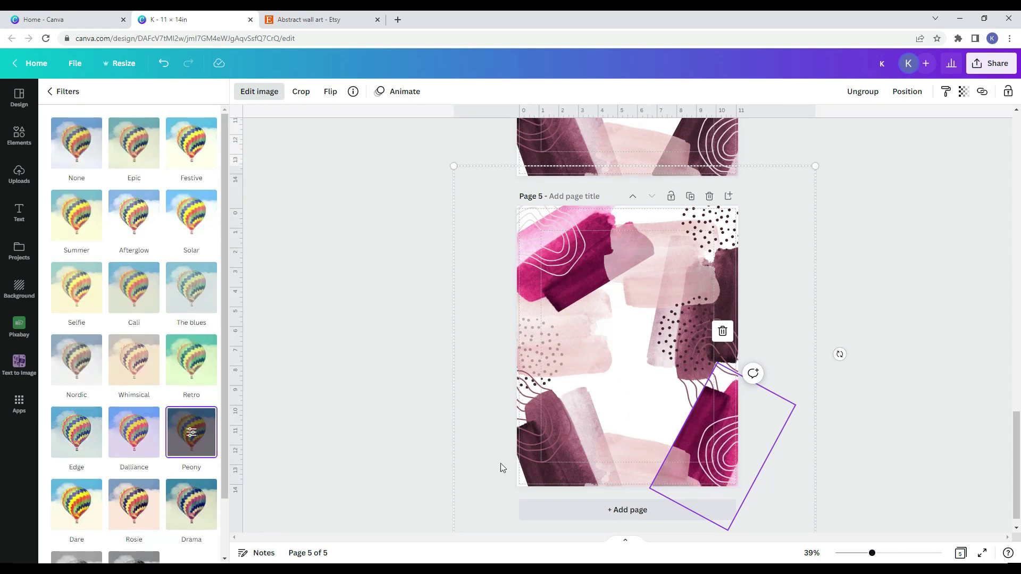
pyautogui.click(588, 437)
pyautogui.click(192, 431)
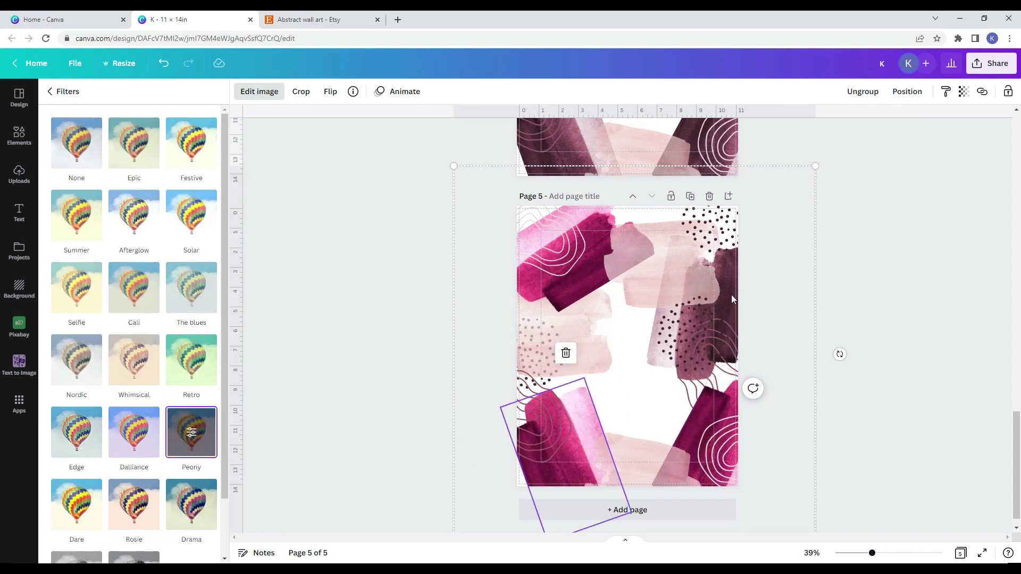
# - Apply the Peony filter to the plum brush stroke along the right edge of page 5 and deselect it
pyautogui.click(730, 296)
pyautogui.click(191, 432)
pyautogui.click(339, 396)
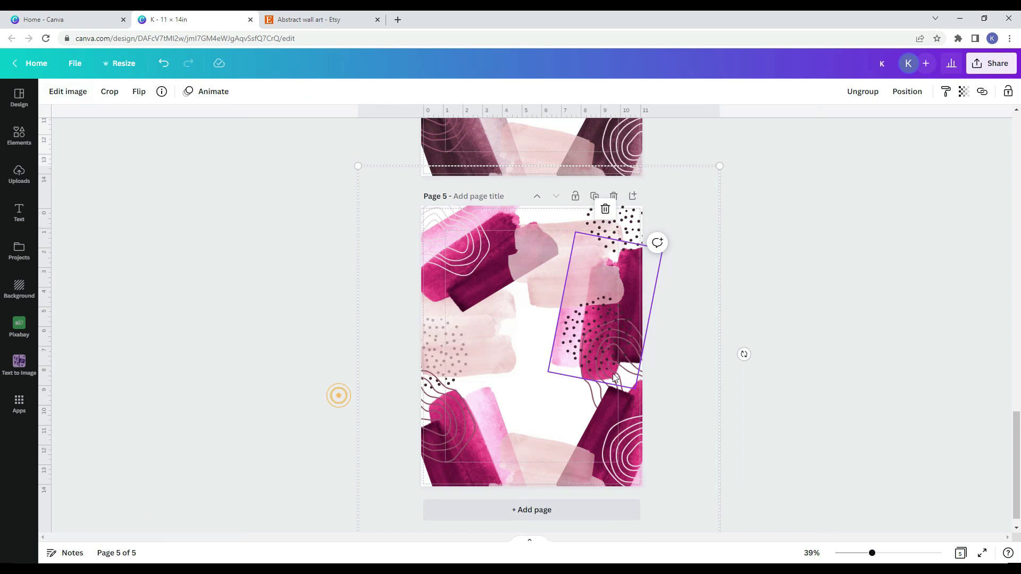
pyautogui.click(795, 360)
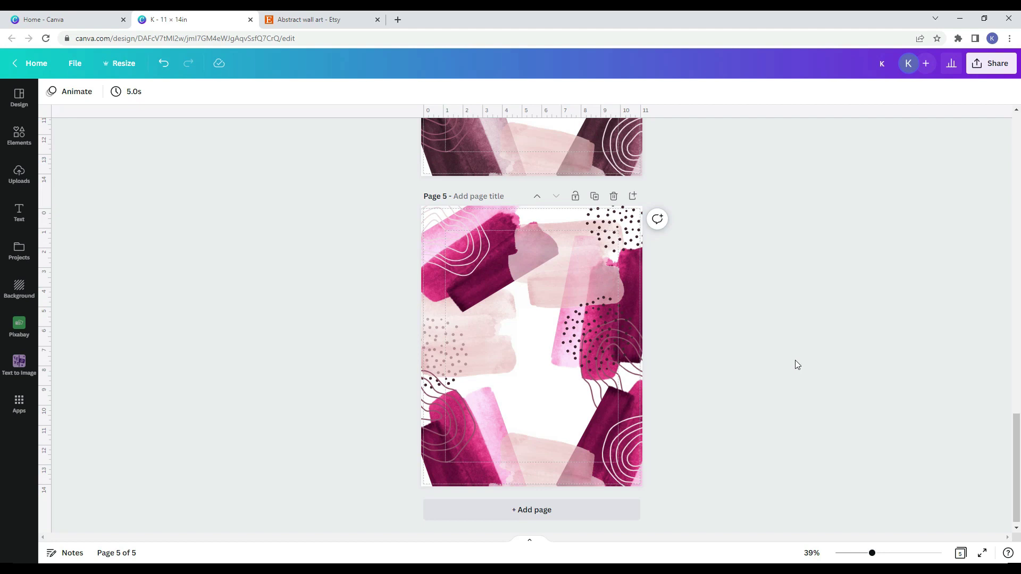
# - Show all pages as a grid and delete page 1, which holds the collected sample elements
pyautogui.click(960, 553)
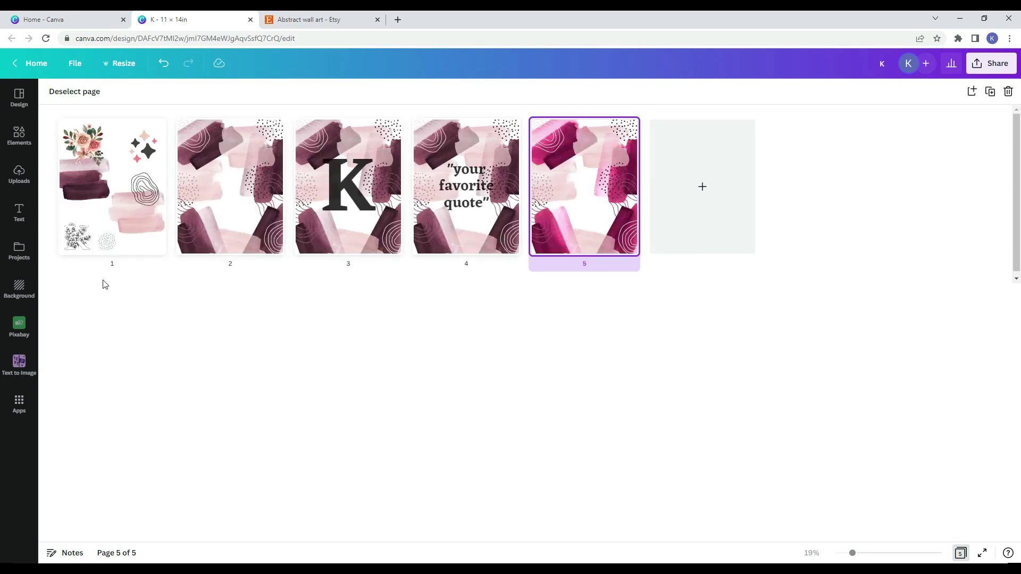
pyautogui.click(155, 129)
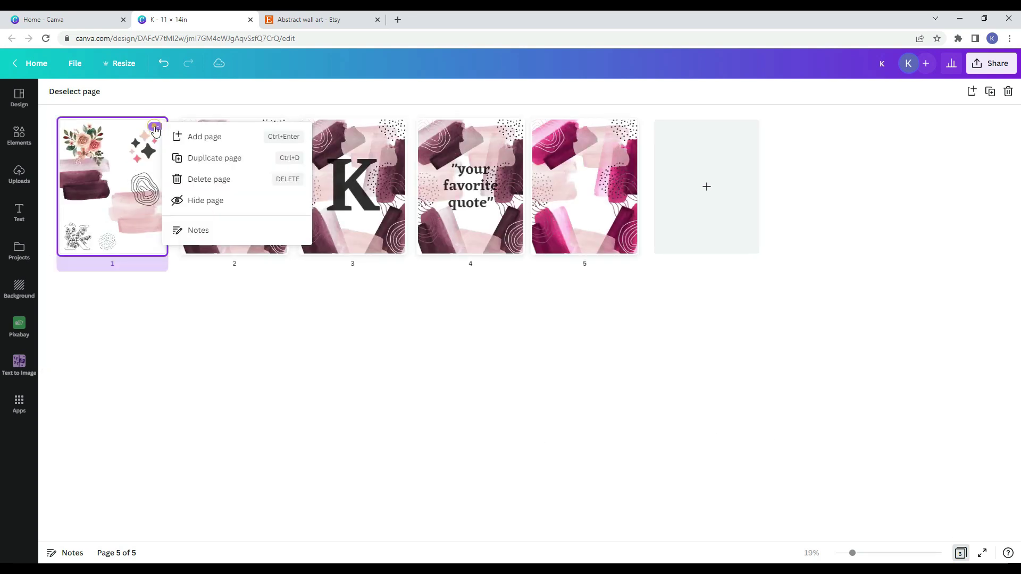
pyautogui.click(178, 179)
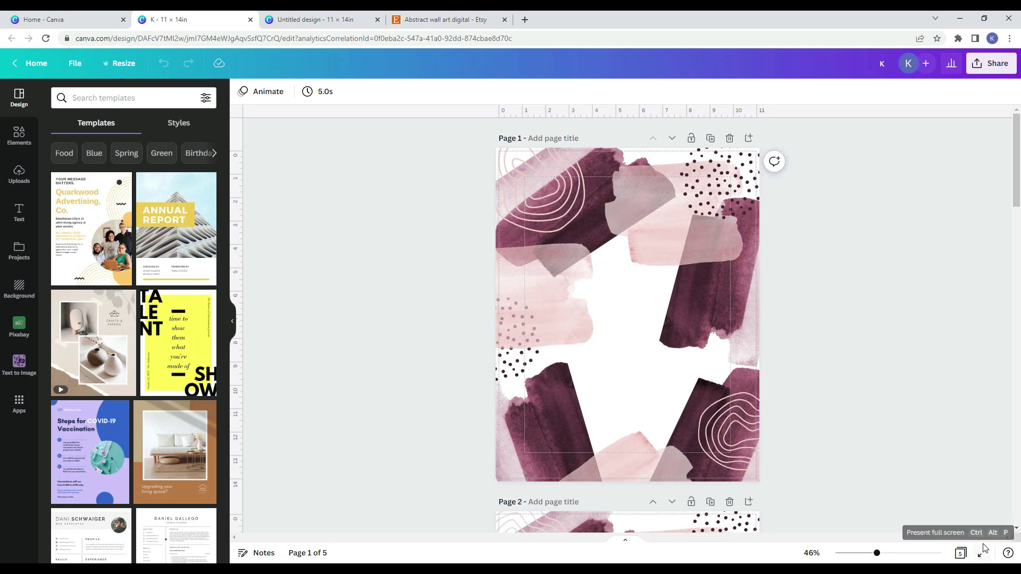
# - Present the wall art design full screen, and review the pages from page 5 back to page 1
pyautogui.click(982, 553)
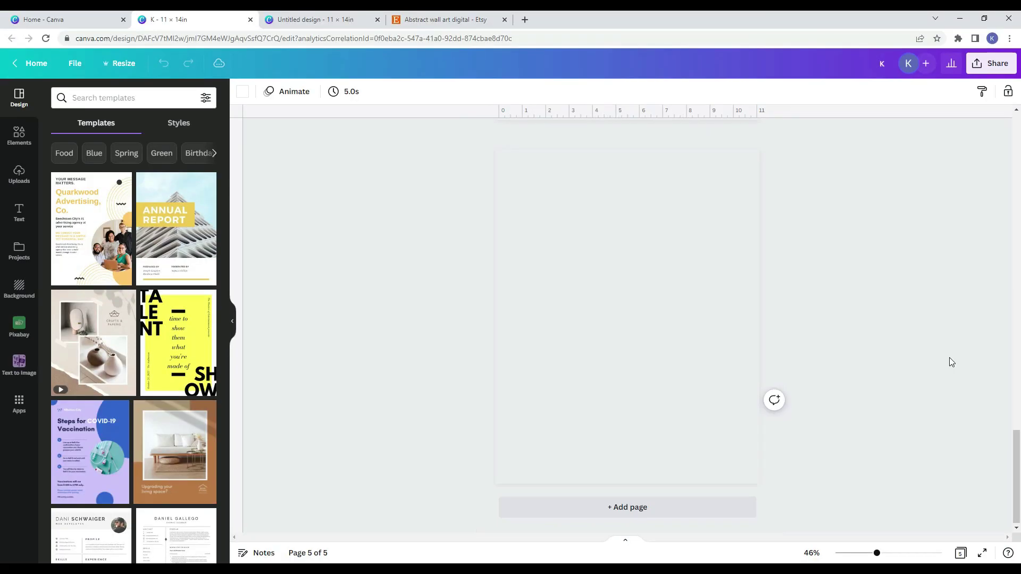
pyautogui.scroll(4, 949, 358)
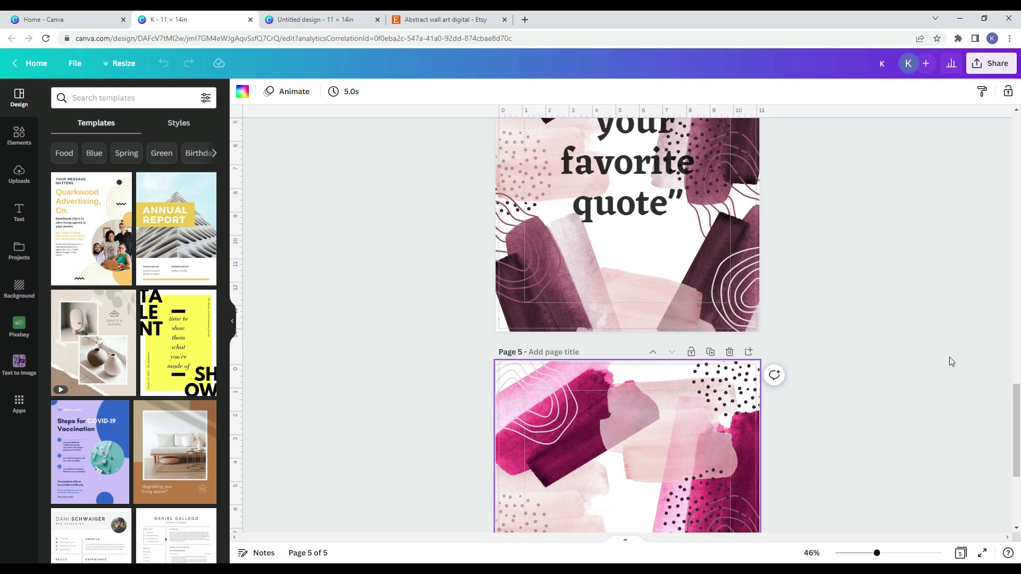
pyautogui.scroll(10, 950, 362)
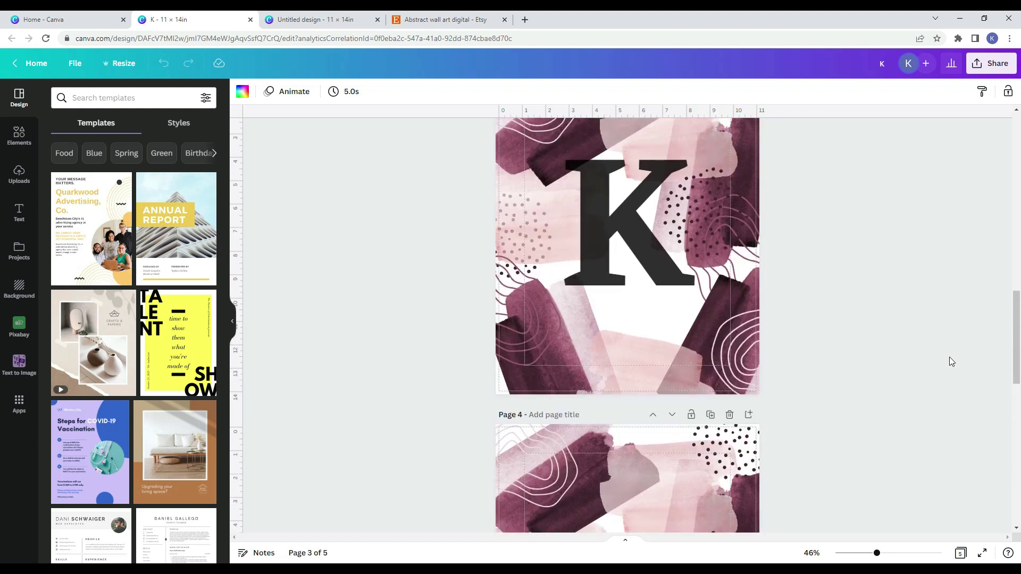
pyautogui.scroll(9, 950, 361)
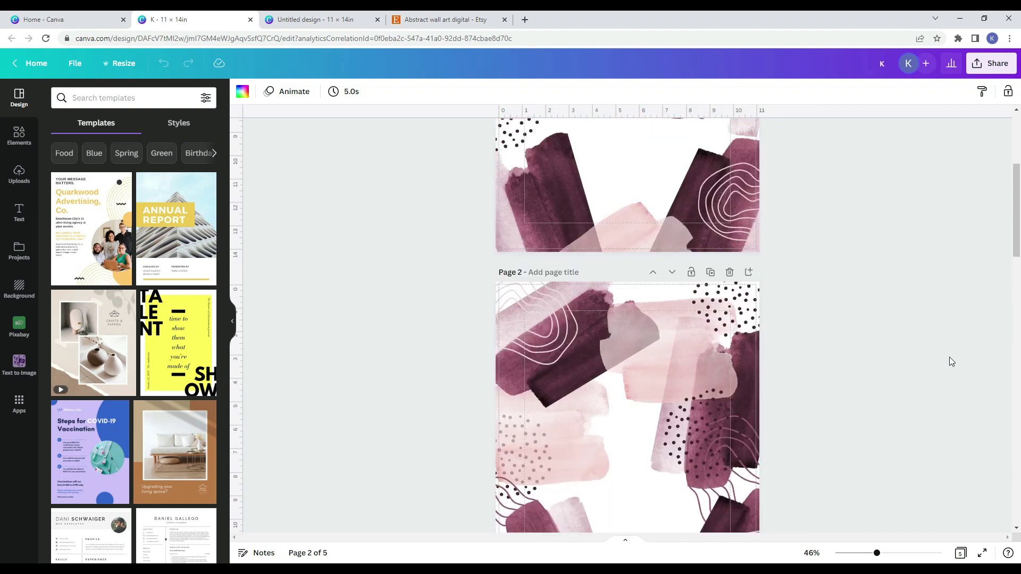
pyautogui.scroll(4, 951, 362)
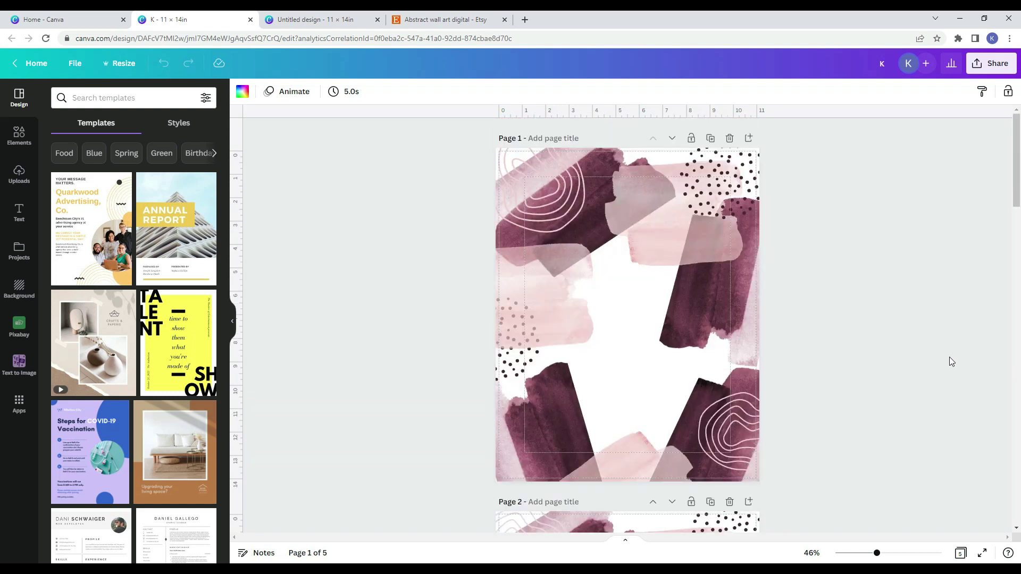